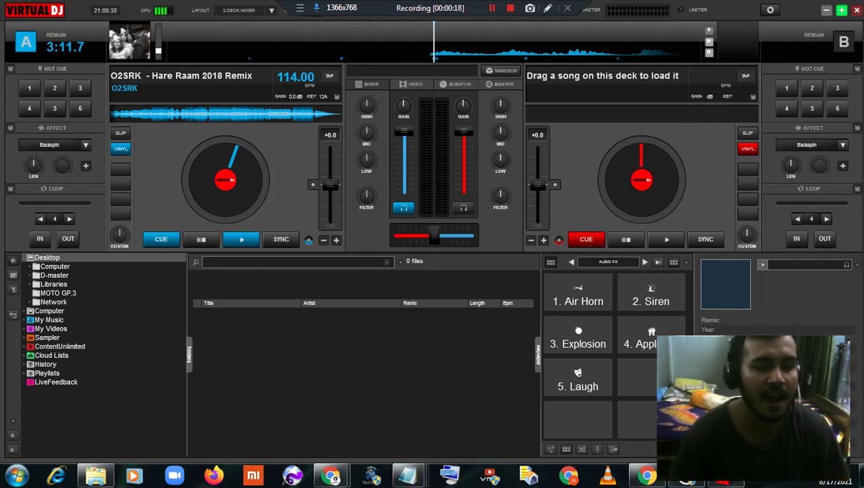
Start the Hare Raam 2018 Remix on deck A and fire the Explosion sample and repeated Siren samples over it.
click(242, 239)
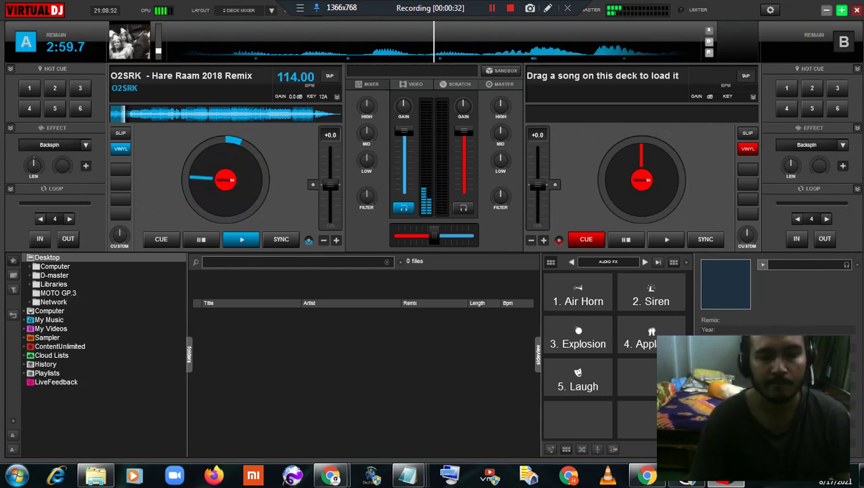
key(3)
key(2)
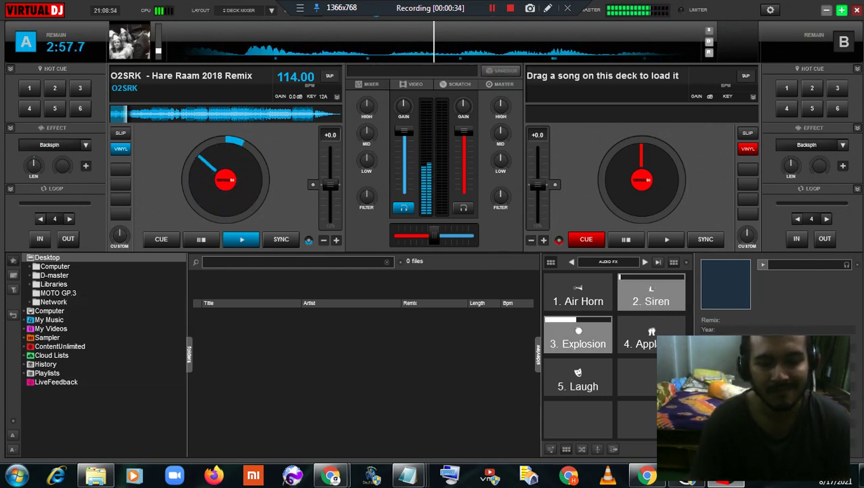
click(647, 294)
click(647, 294)
click(646, 294)
click(647, 294)
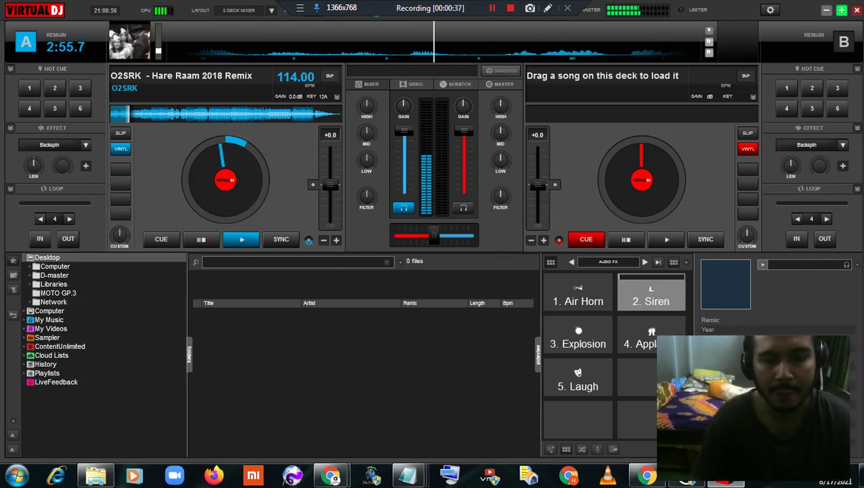
Load the Oi Tor Mayabi Chokh track from the sei audio folder onto deck B.
click(95, 474)
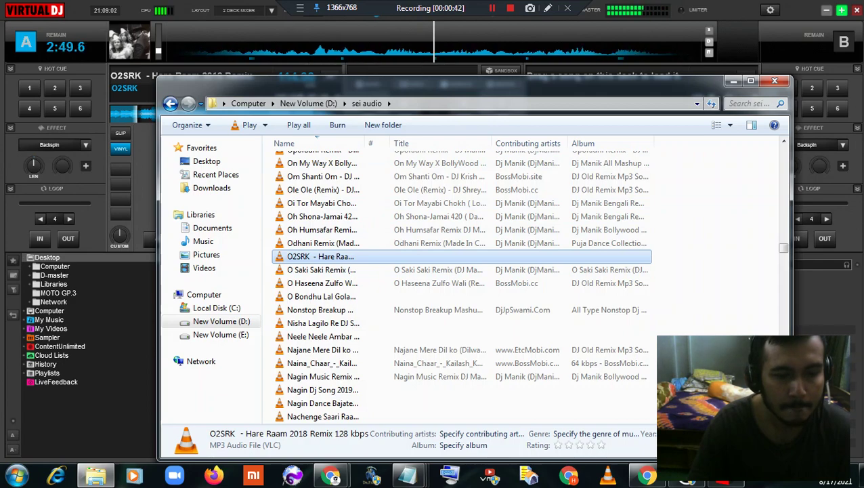
drag(474, 87, 357, 119)
drag(352, 234, 596, 94)
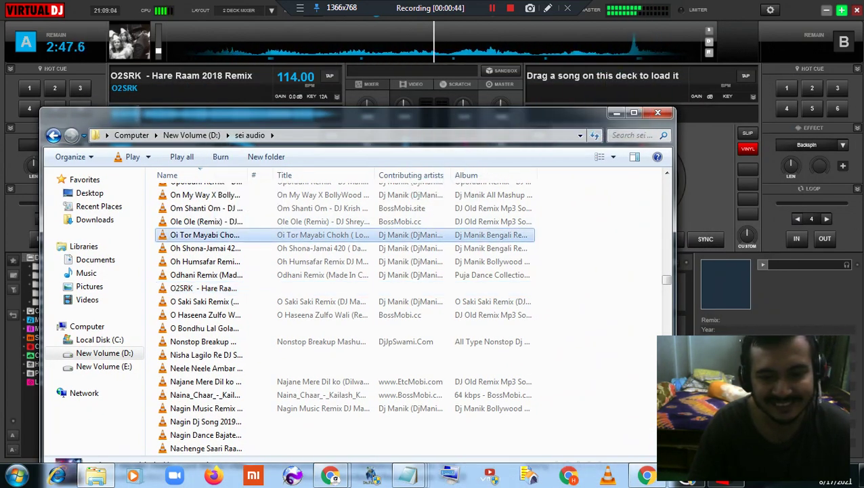
click(616, 113)
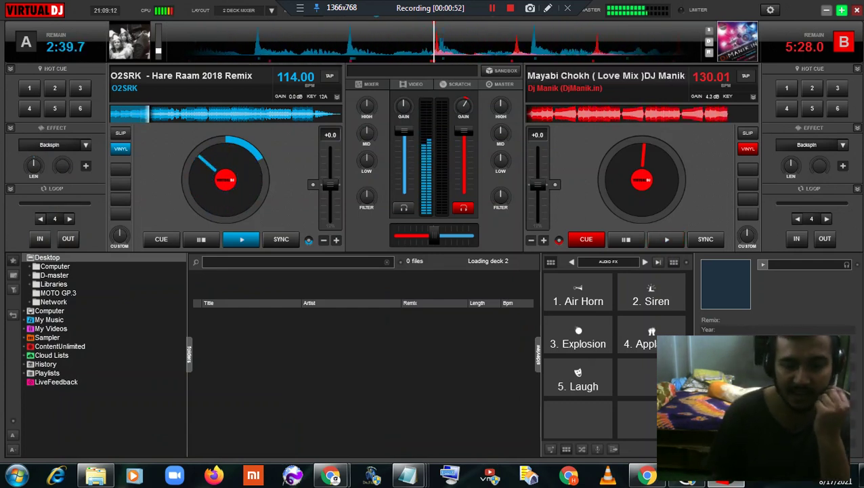
key(space)
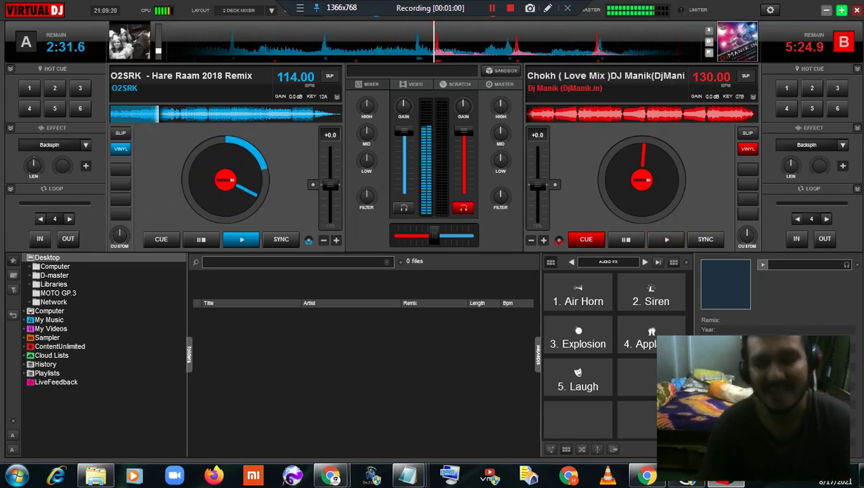
Fire the Explosion and Siren samples over deck A, and move deck B's playback position near the beginning of its track.
key(3)
key(2)
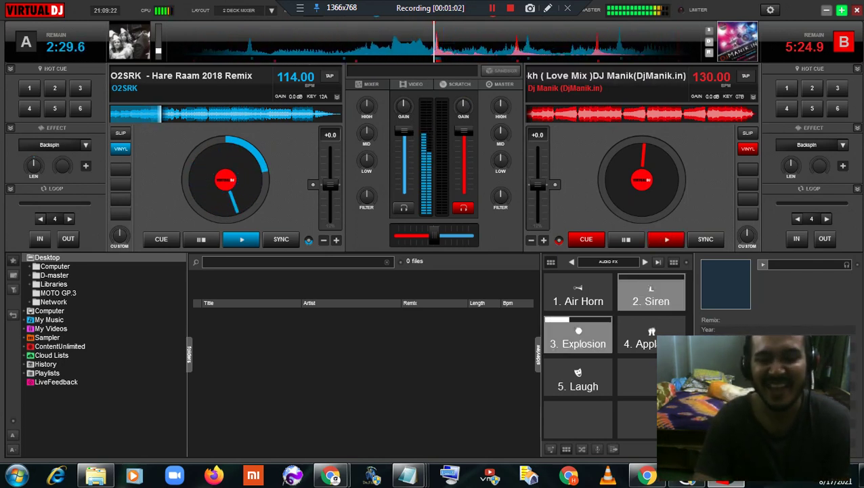
key(2)
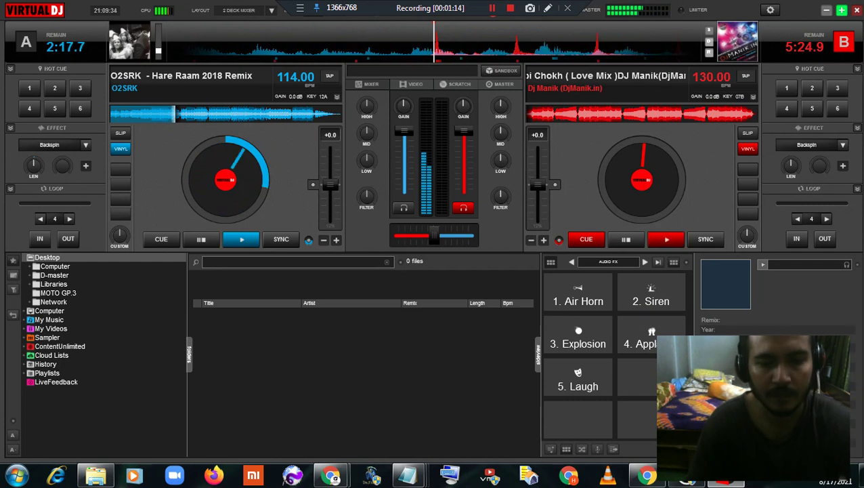
click(532, 114)
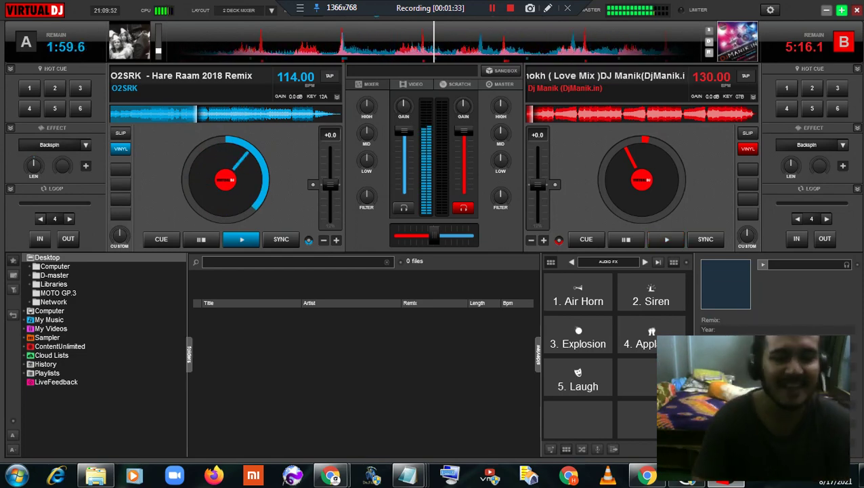
Play the Explosion sample twice and the Air Horn sample once over deck A's track.
key(3)
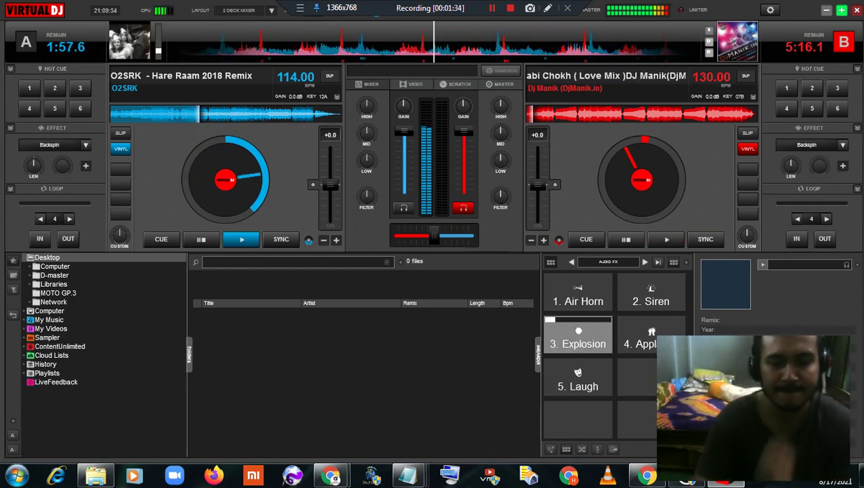
click(578, 336)
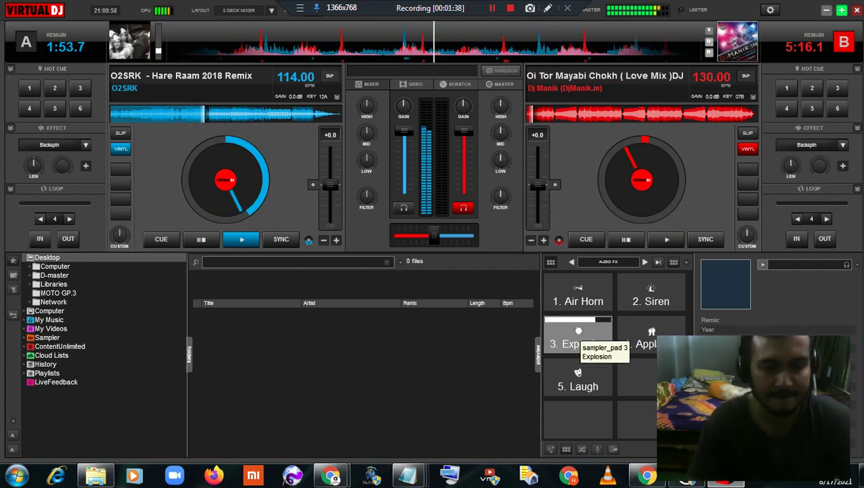
click(577, 292)
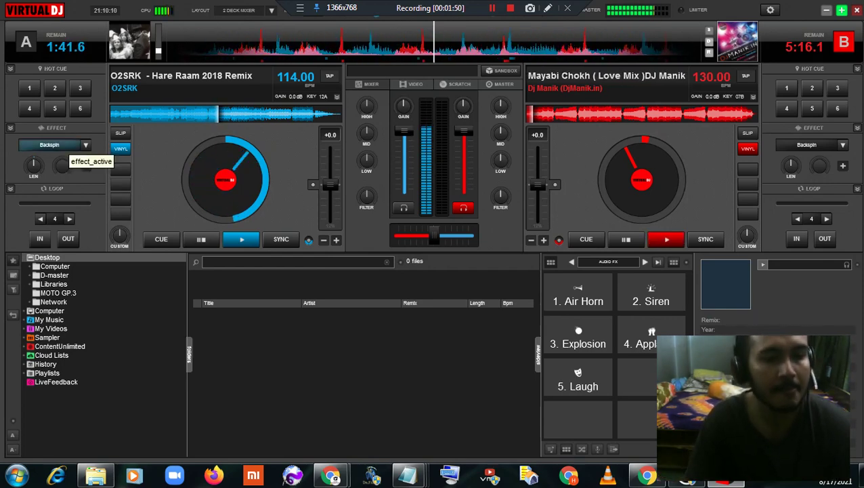
Switch playback from deck A to deck B with the Backspin effect on deck A, and set deck B's pitch to +2.1.
click(66, 145)
key(space)
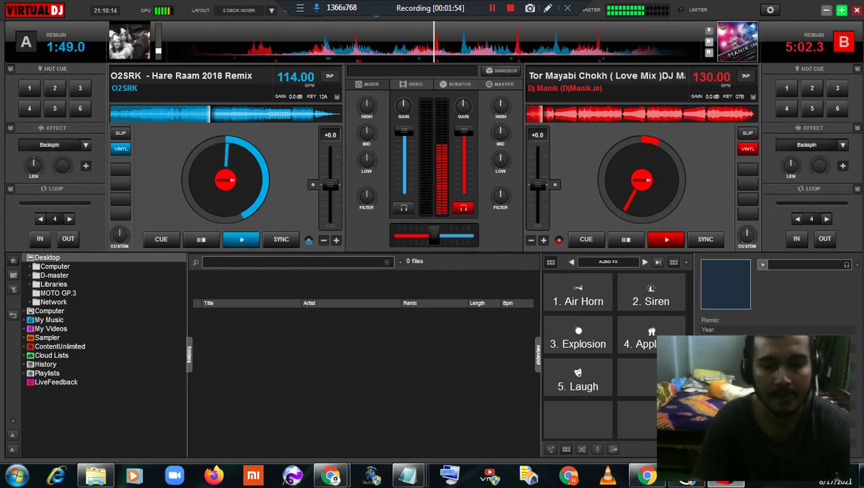
drag(537, 184, 538, 191)
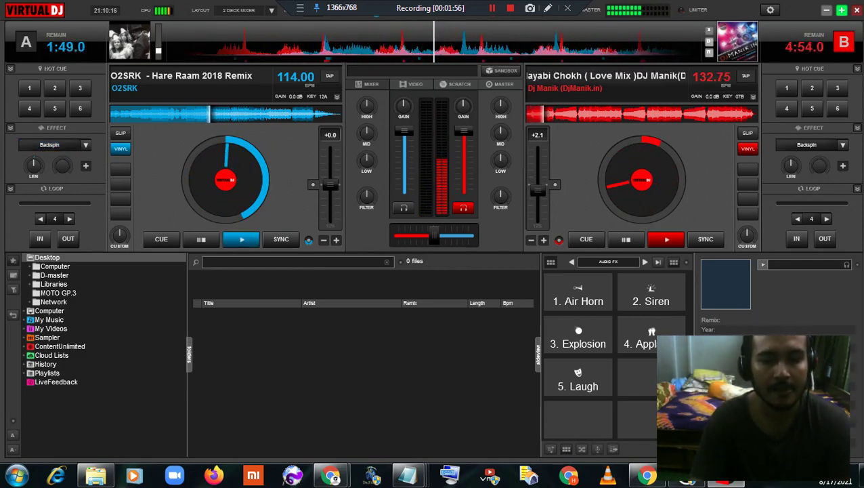
Load the O Bondhu Lal Golapi track from the sei audio folder onto deck A.
click(96, 475)
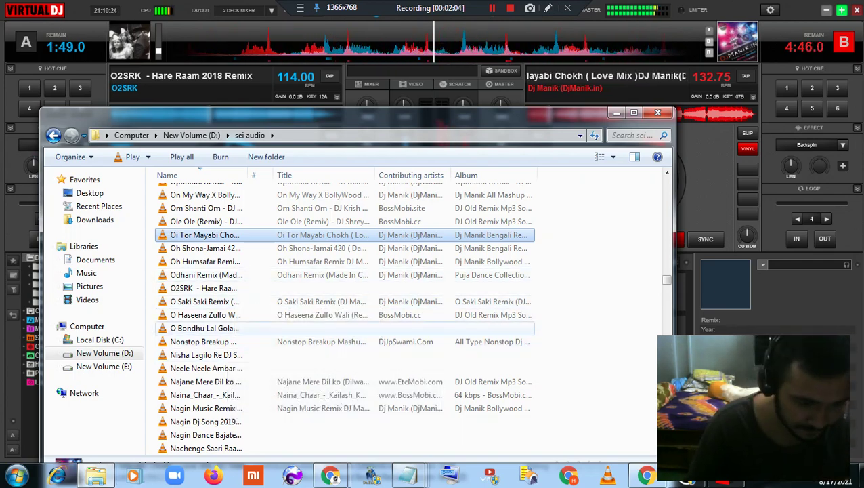
click(204, 328)
drag(433, 118, 552, 106)
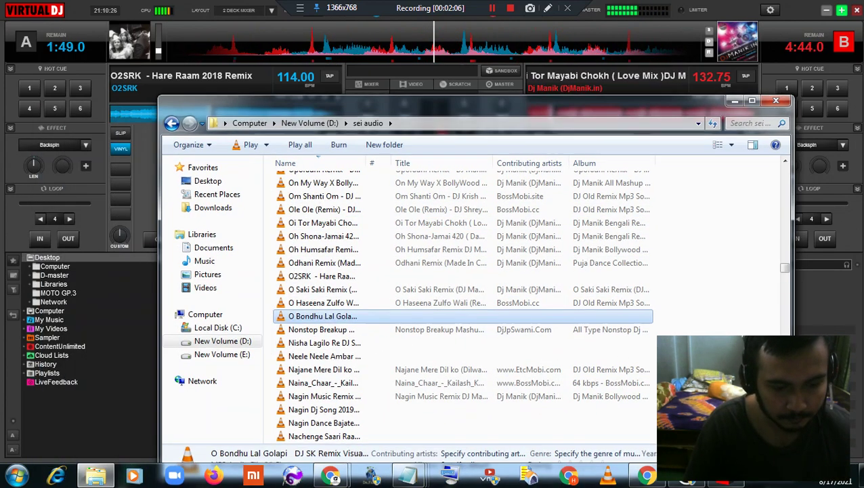
drag(457, 101, 523, 110)
drag(390, 325, 203, 189)
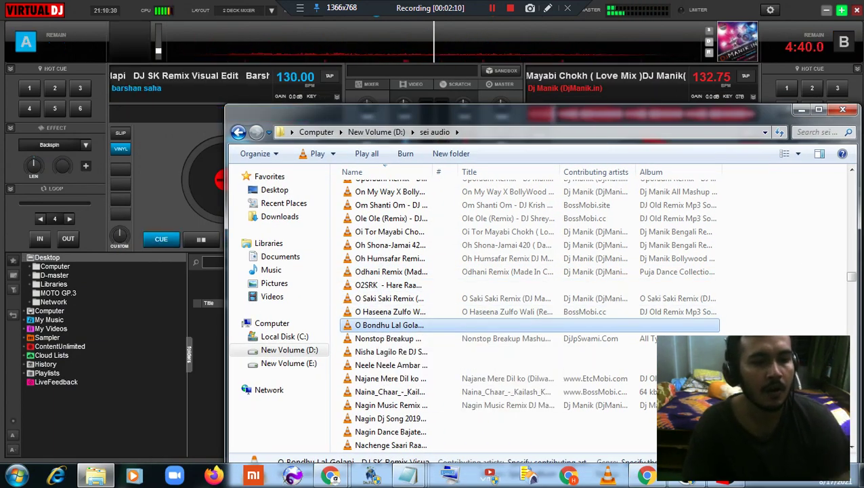
click(801, 109)
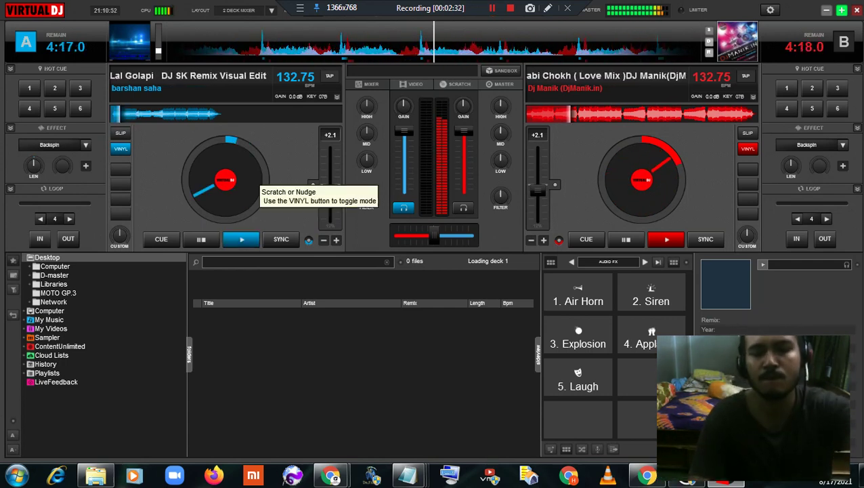
Play the Explosion, Siren and Air Horn samples in turn over deck B's track.
key(3)
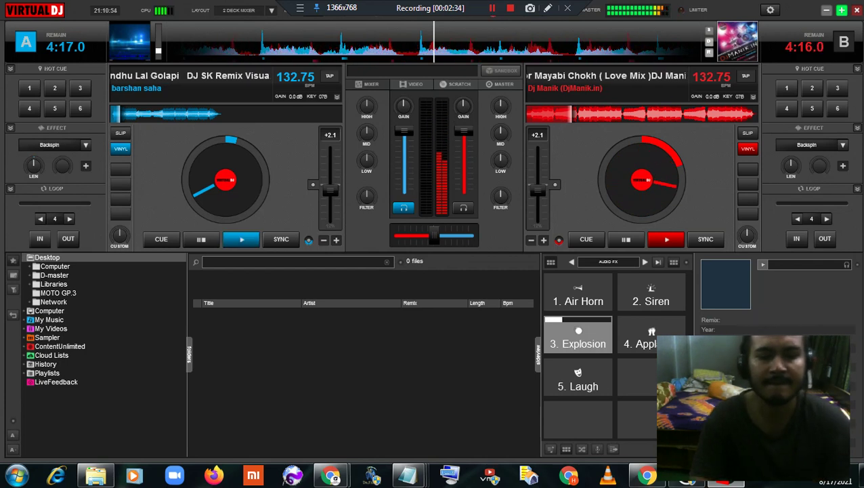
key(2)
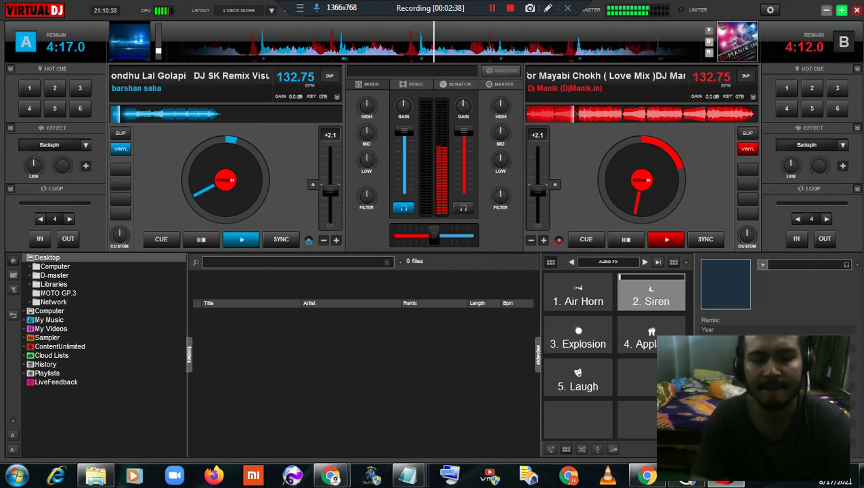
key(1)
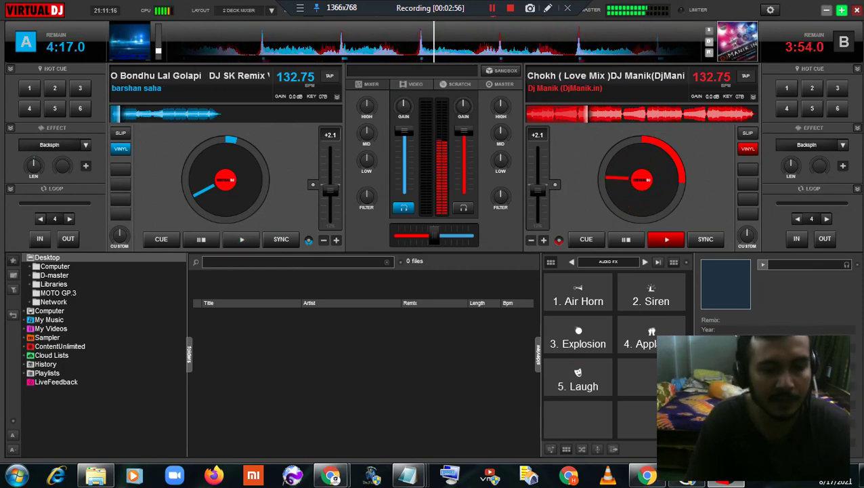
Apply the Backspin effect to deck B and start O Bondhu Lal Golapi on deck A.
click(820, 165)
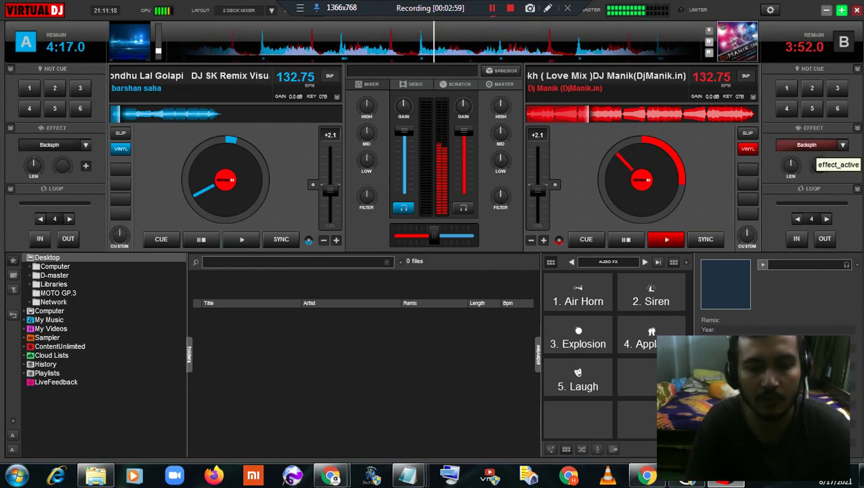
click(815, 145)
click(240, 239)
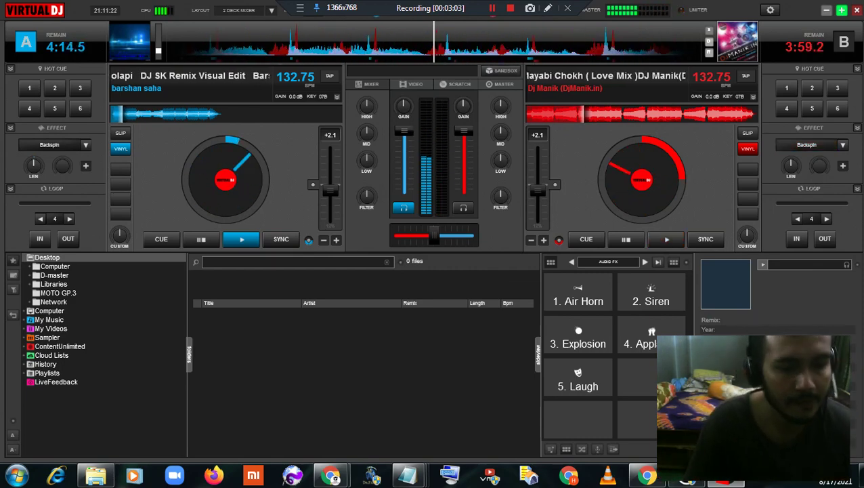
Load the Nisha Lagilo Re remix from the sei audio folder onto deck B, replacing its current track.
click(95, 476)
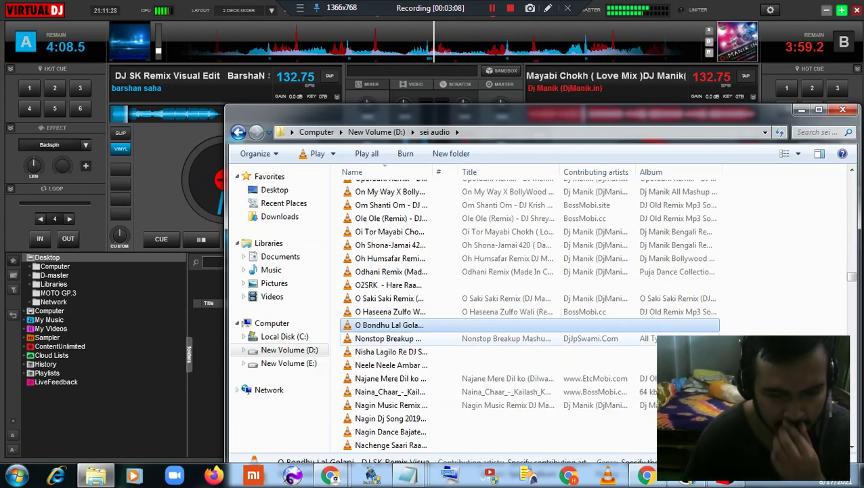
click(390, 352)
drag(508, 111, 317, 192)
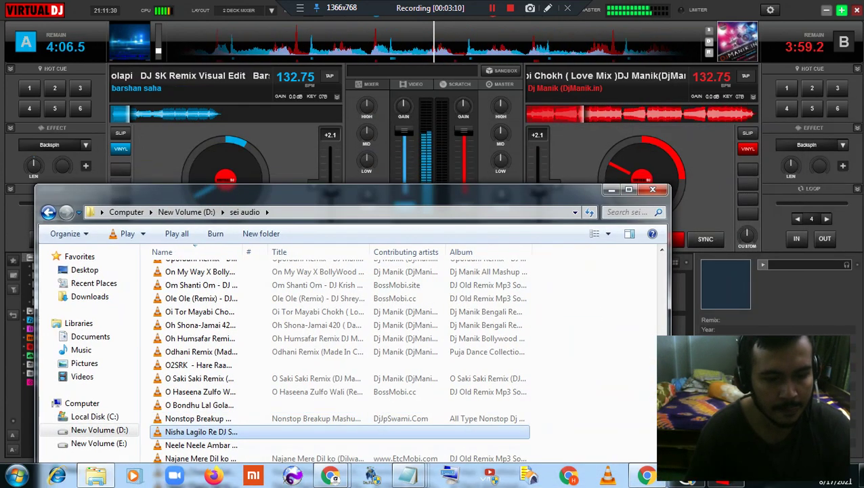
drag(200, 431, 593, 178)
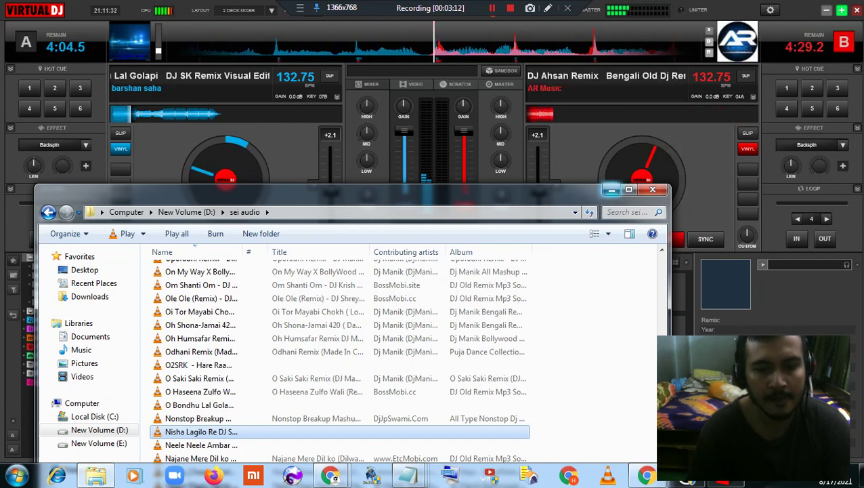
click(611, 189)
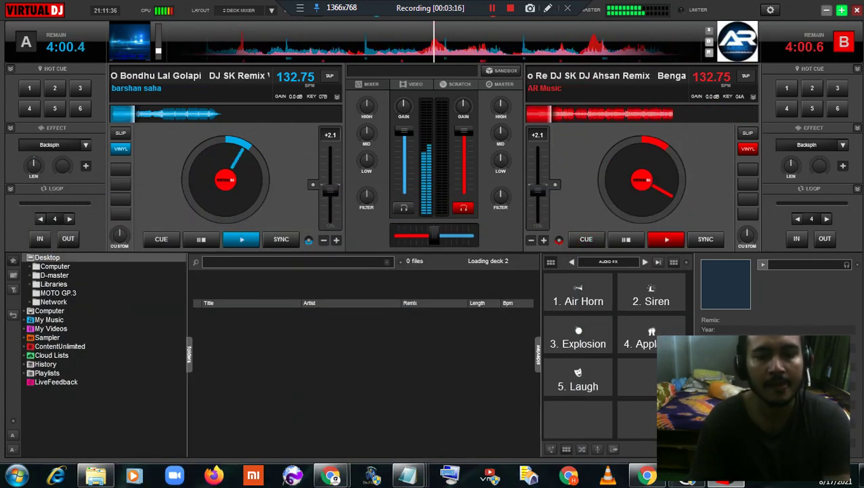
Move deck B's playback position slightly forward in its track and scratch deck A's platter.
click(554, 114)
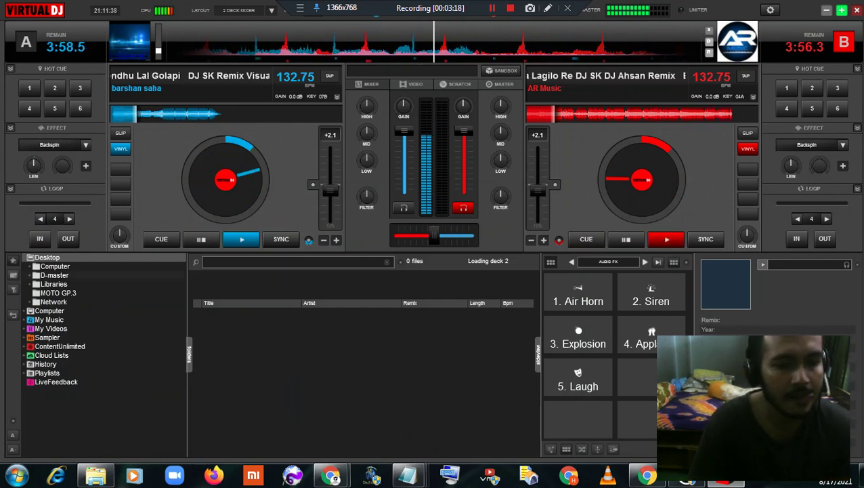
drag(207, 200, 227, 152)
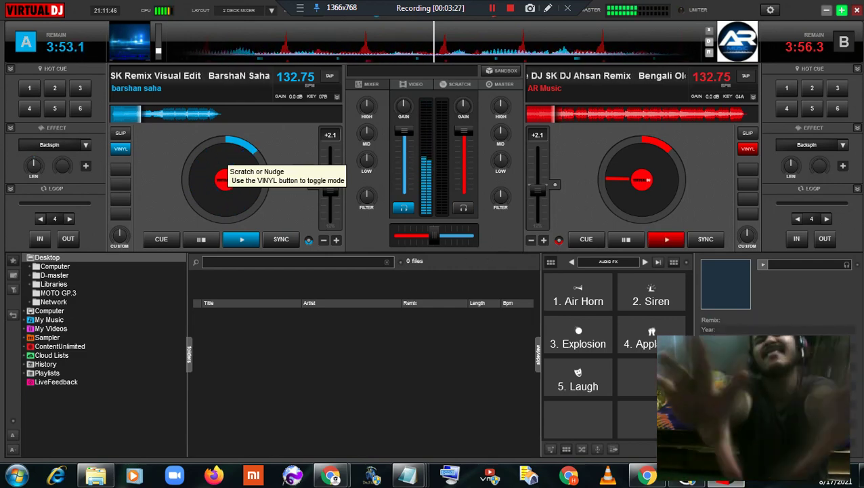
key(space)
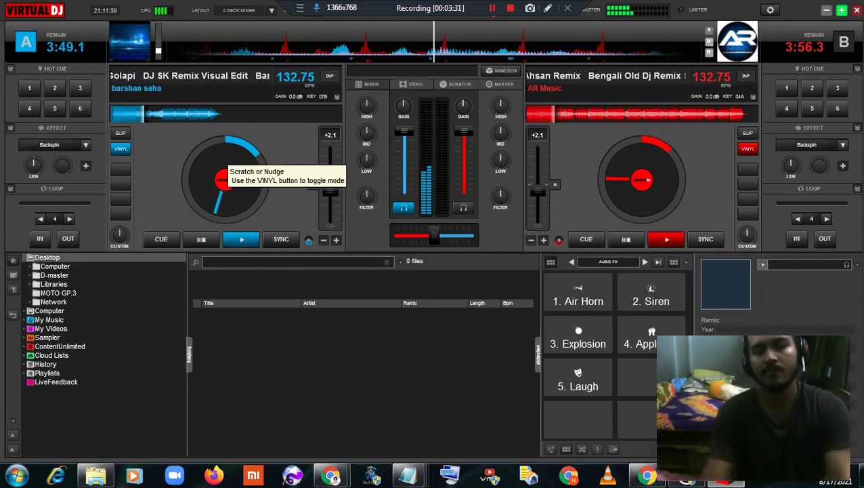
Fire the Explosion and Siren samples repeatedly over O Bondhu Lal Golapi on deck A.
key(3)
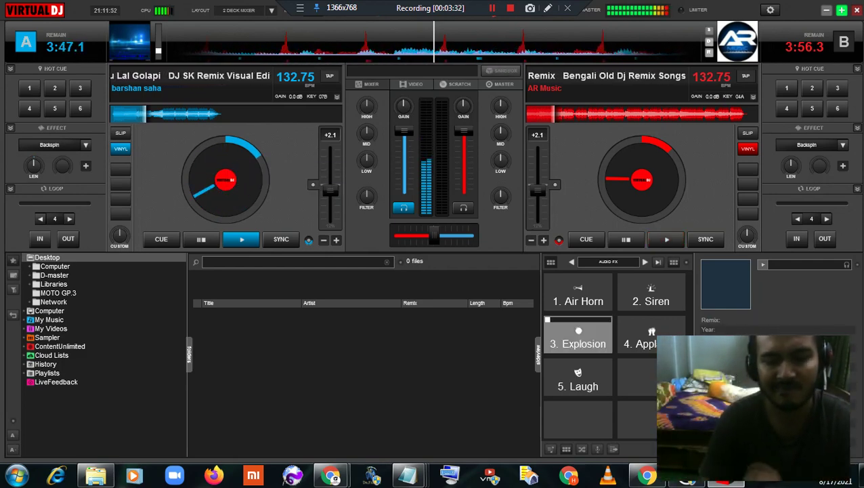
key(2)
key(2)
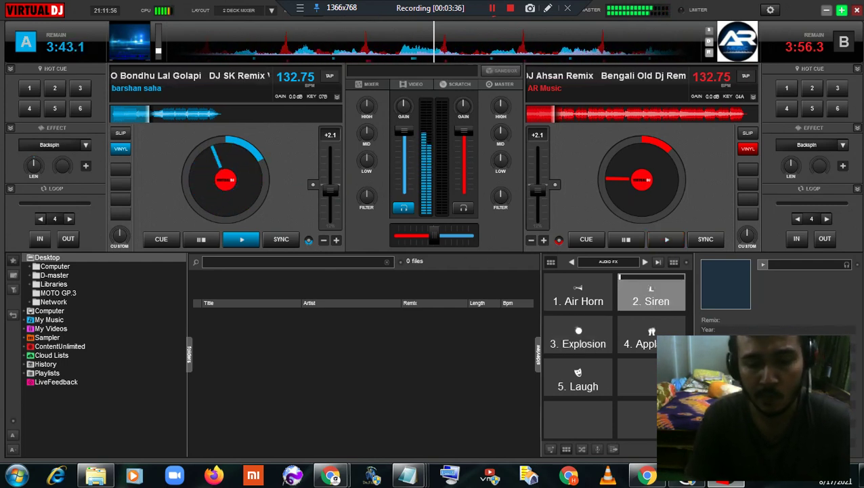
click(644, 294)
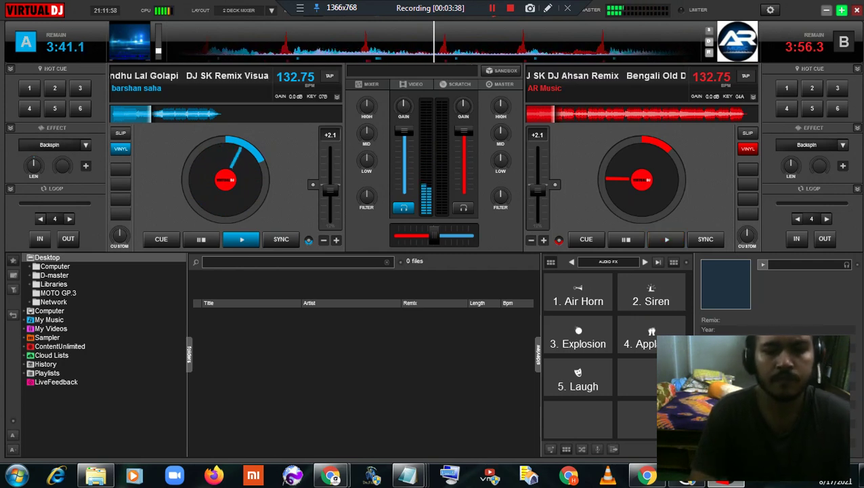
click(578, 334)
click(651, 291)
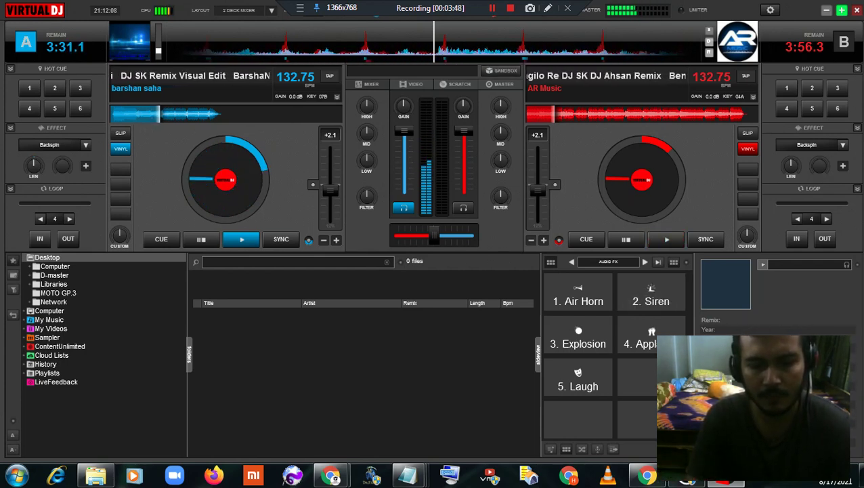
Fire the Siren, Explosion and Air Horn samples over O Bondhu Lal Golapi on deck A.
click(645, 295)
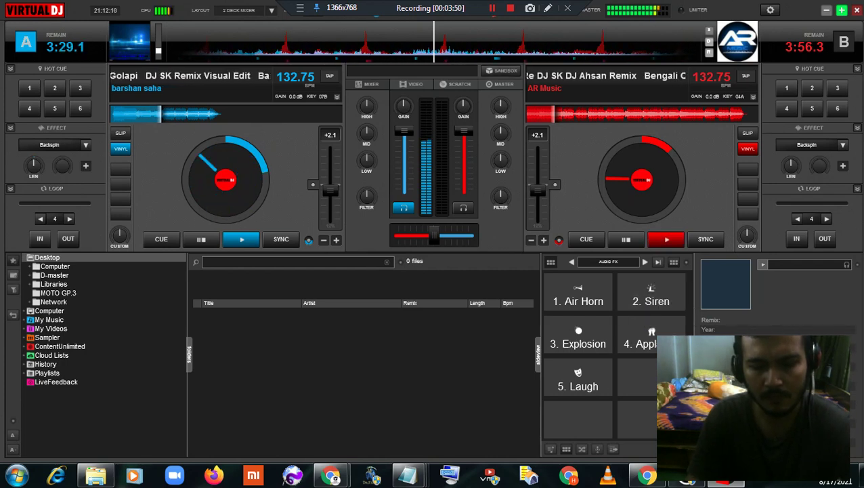
click(579, 336)
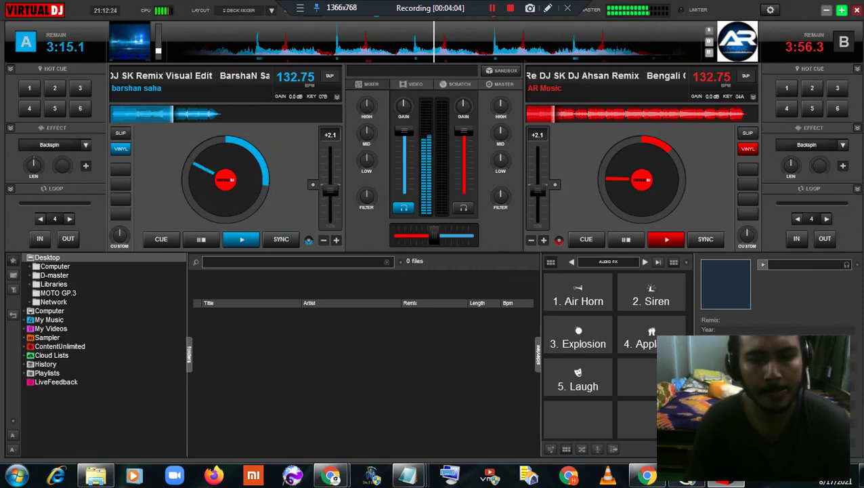
click(580, 302)
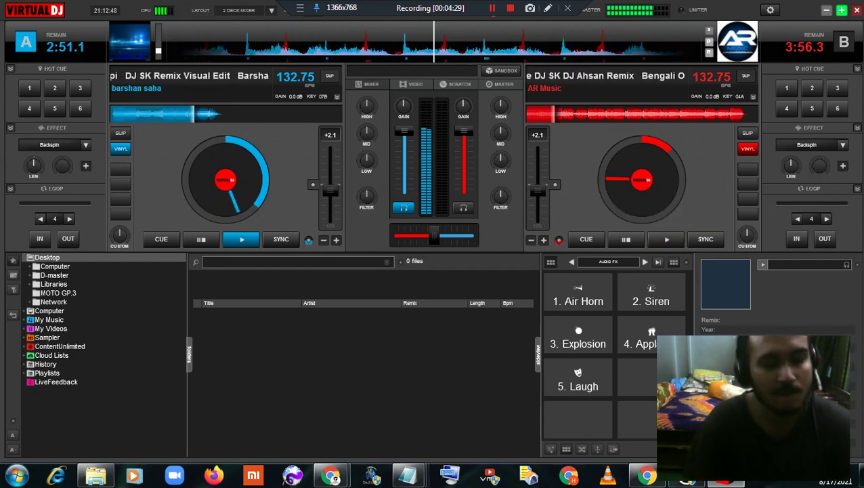
Apply the Backspin effect to deck A and bring in Nisha Lagilo Re on deck B.
key(space)
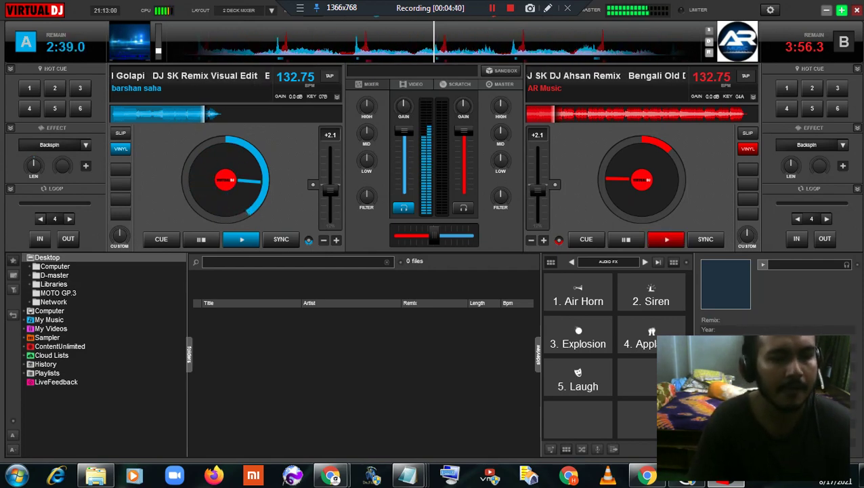
key(space)
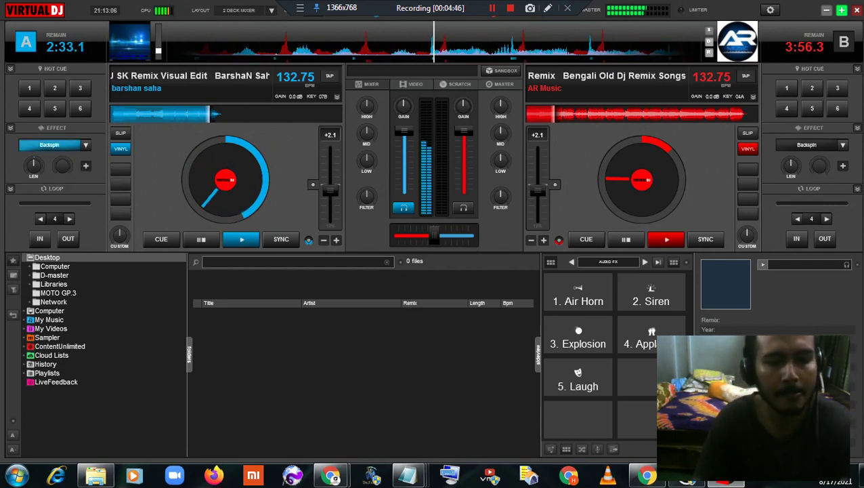
key(space)
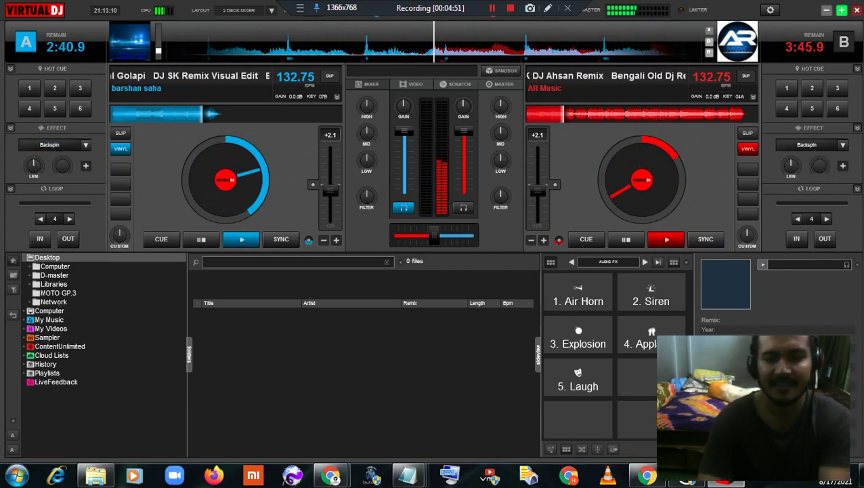
mouse_move(539, 202)
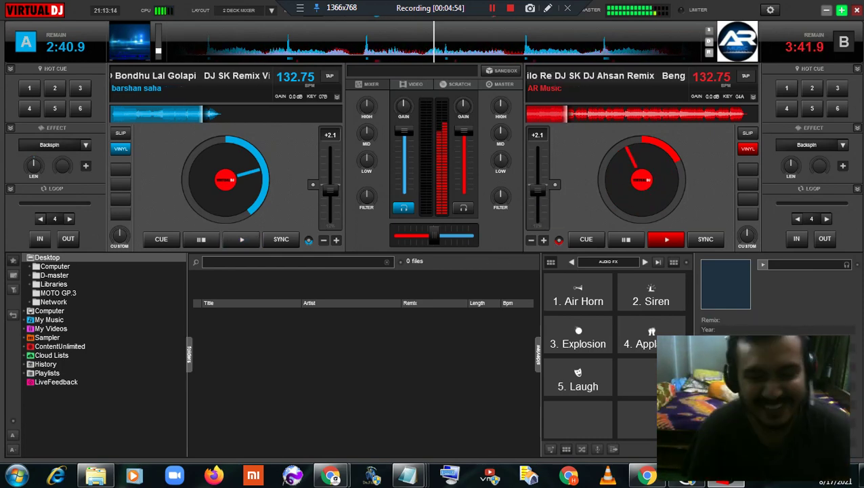
Load the Nagin Dance Bajatey Raho remix from the sei audio folder onto deck A and raise its pitch to +1.2.
click(96, 475)
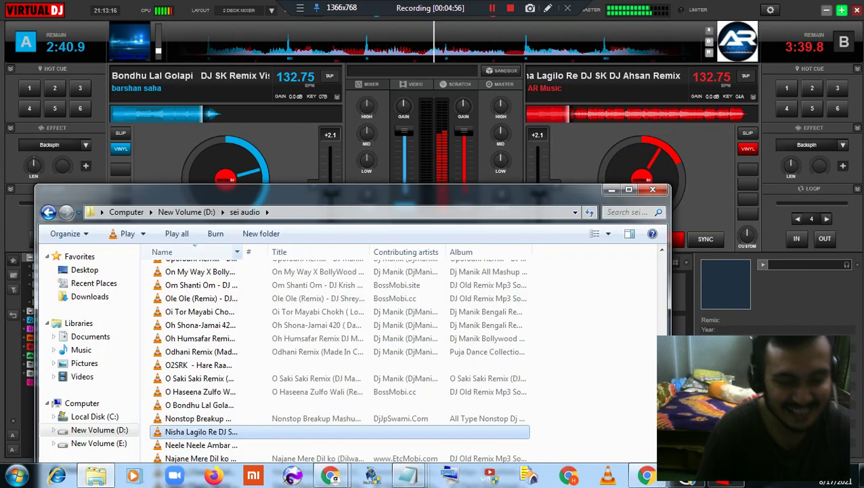
scroll(203, 325, down, 2)
click(201, 365)
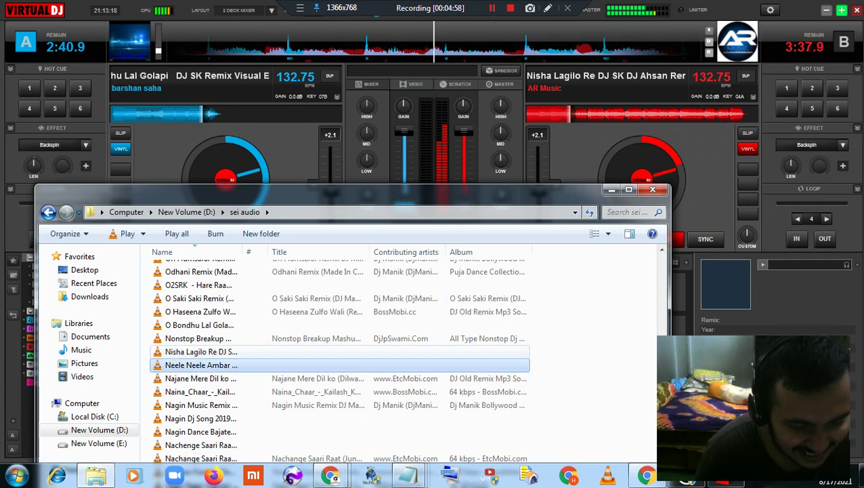
drag(210, 192, 408, 129)
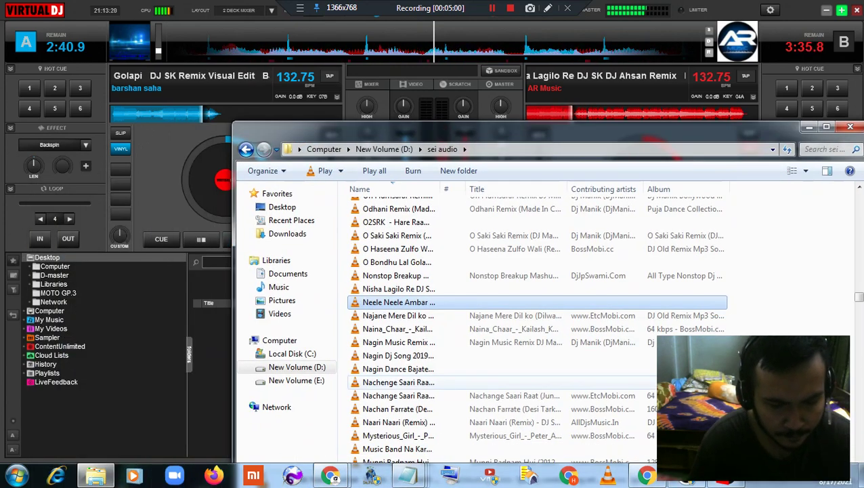
click(398, 395)
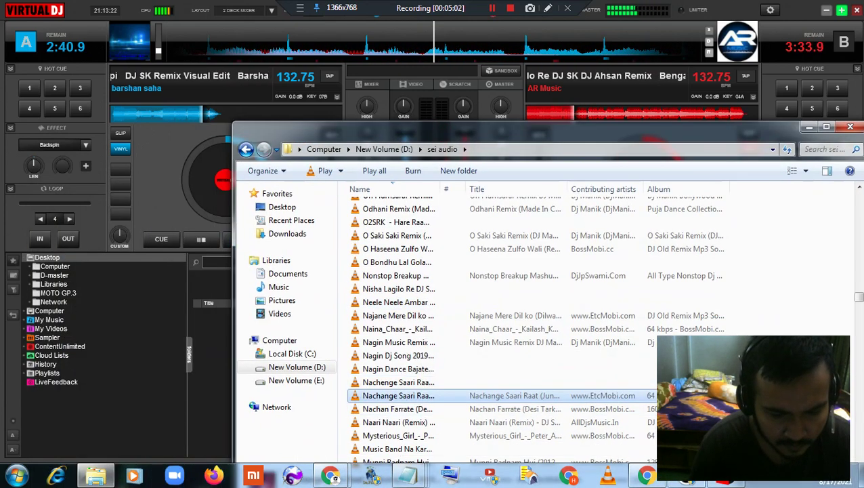
click(398, 382)
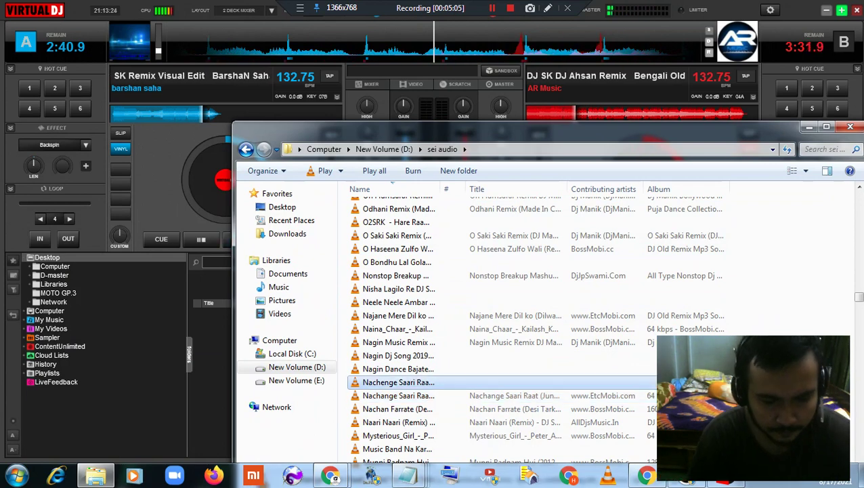
click(398, 369)
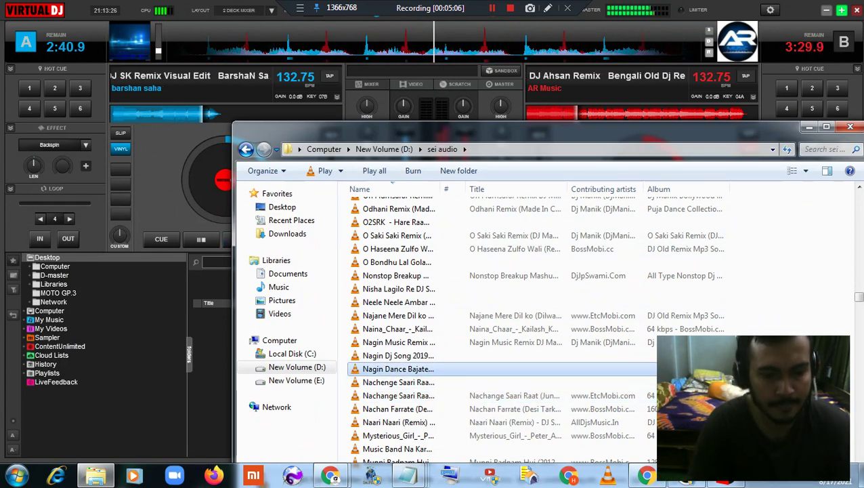
drag(398, 369, 169, 169)
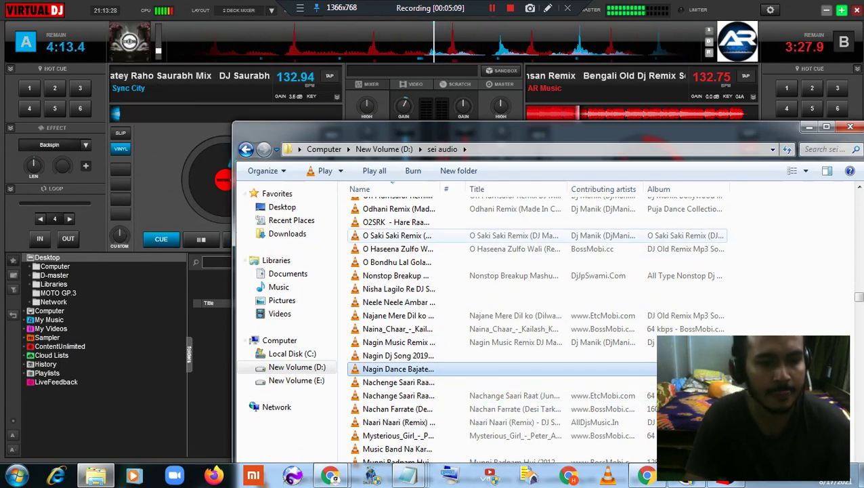
click(809, 126)
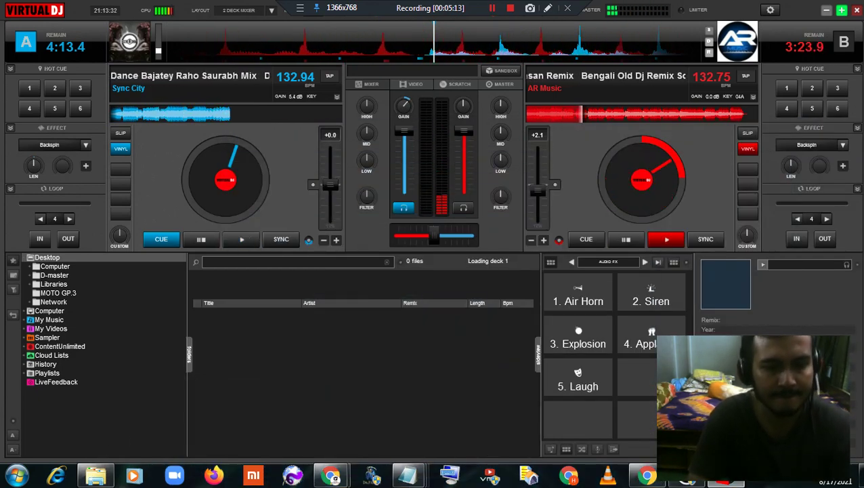
drag(330, 184, 330, 189)
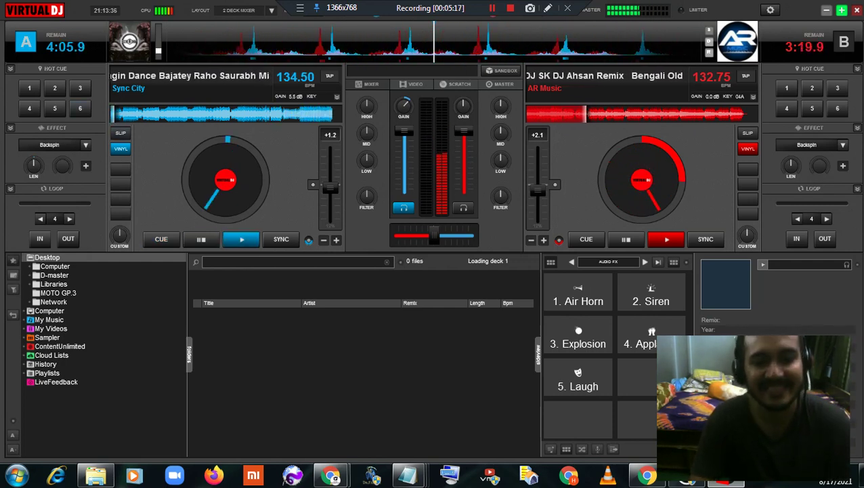
Fire the Explosion and Siren samples alternately over Nisha Lagilo Re on deck B.
key(3)
key(2)
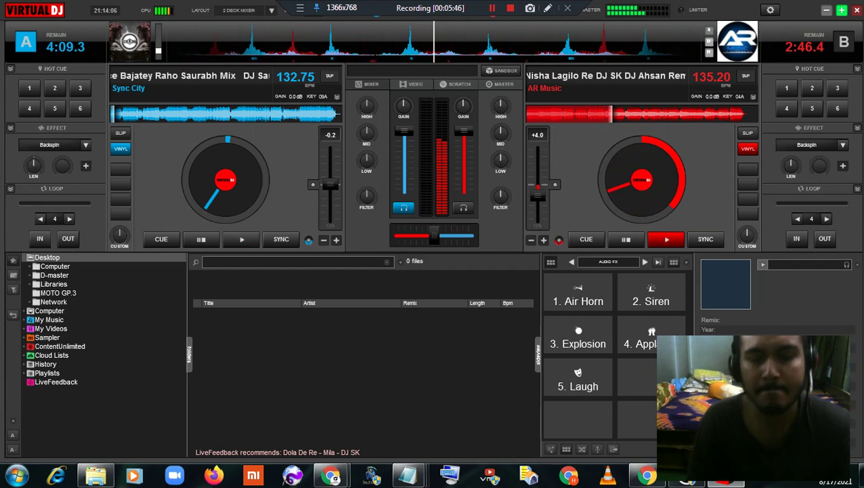
key(3)
key(2)
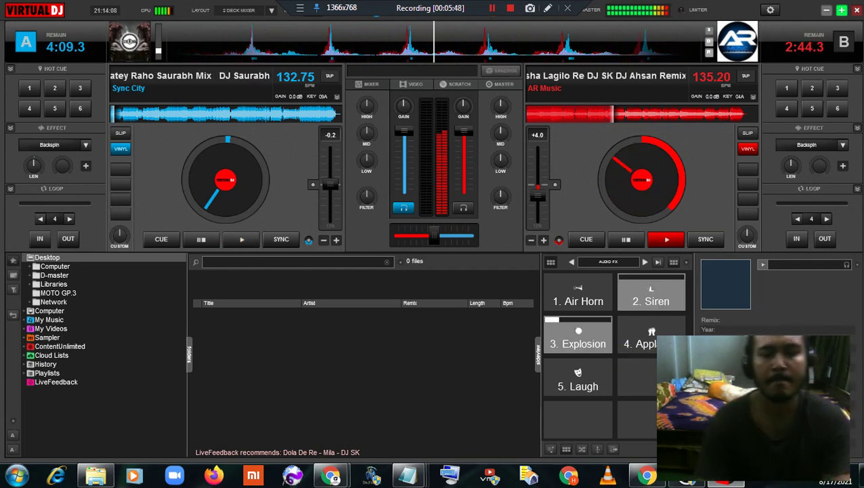
key(2)
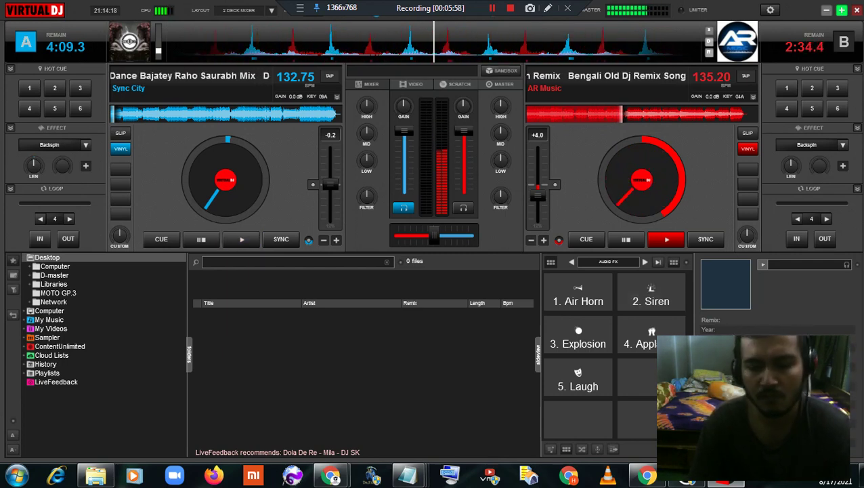
key(3)
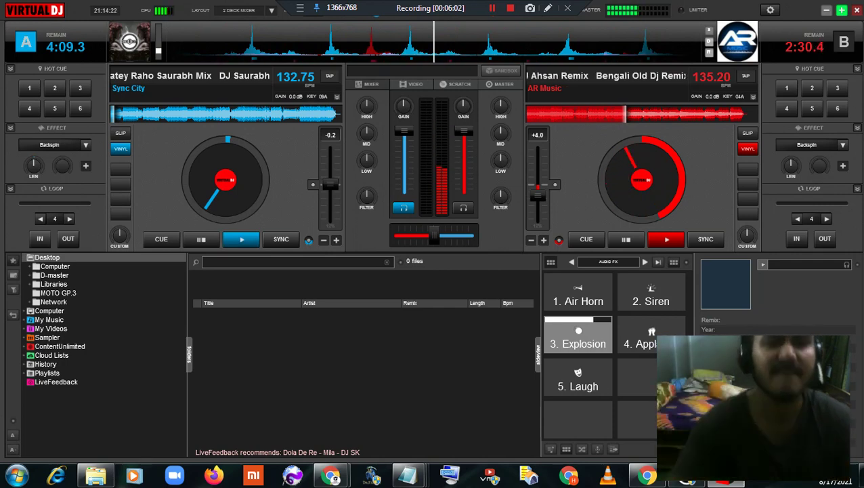
key(2)
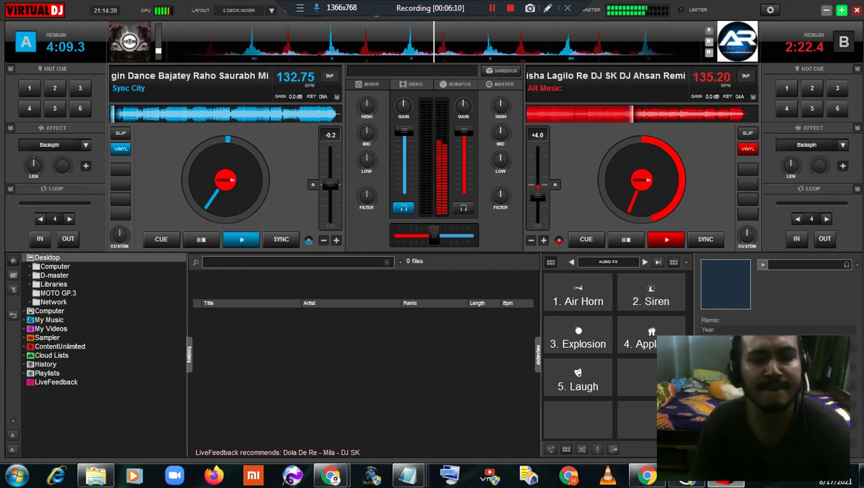
Make deck B active, apply its Backspin effect, and skip Nagin Dance on deck A forward to about 00:12.
key(Tab)
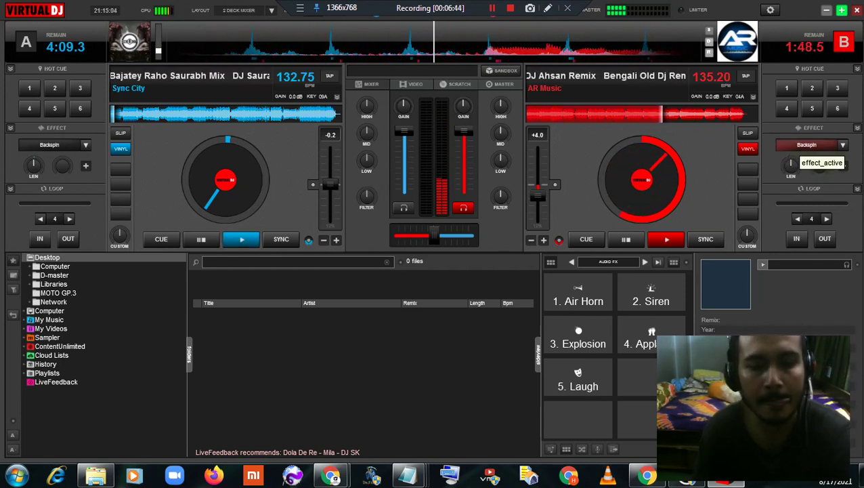
click(805, 145)
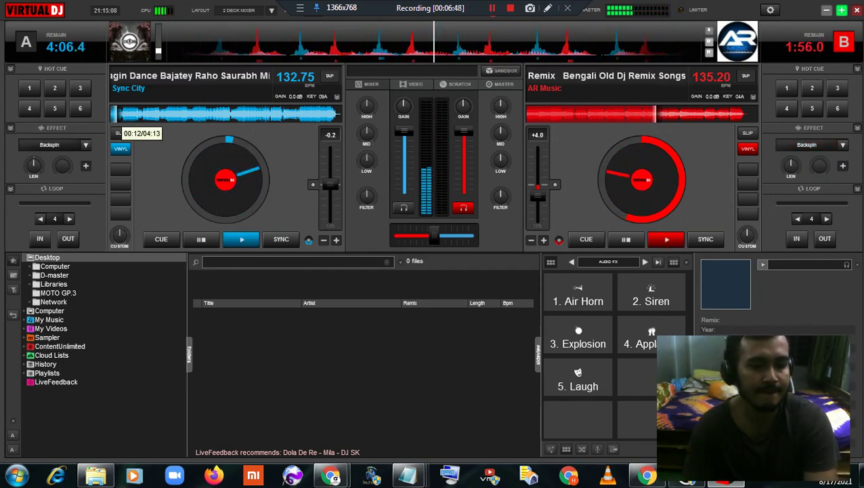
click(119, 115)
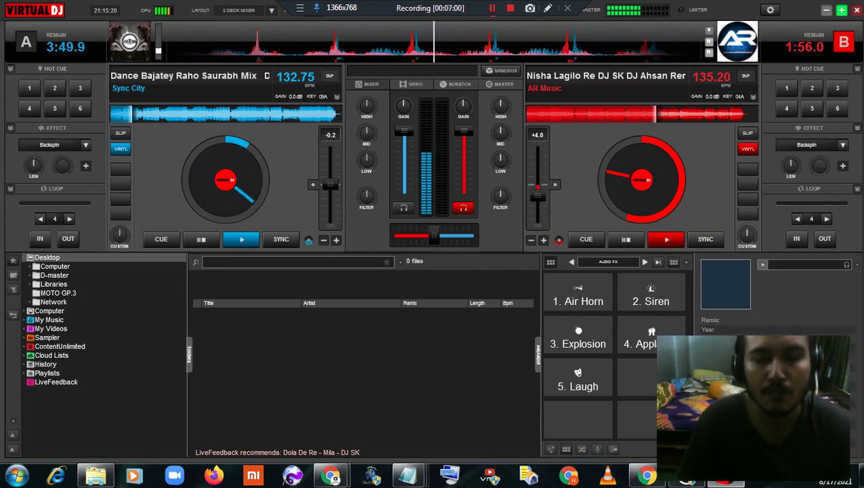
Fire the Explosion, Siren and Air Horn samples repeatedly over Nagin Dance on deck A.
key(3)
key(2)
key(2)
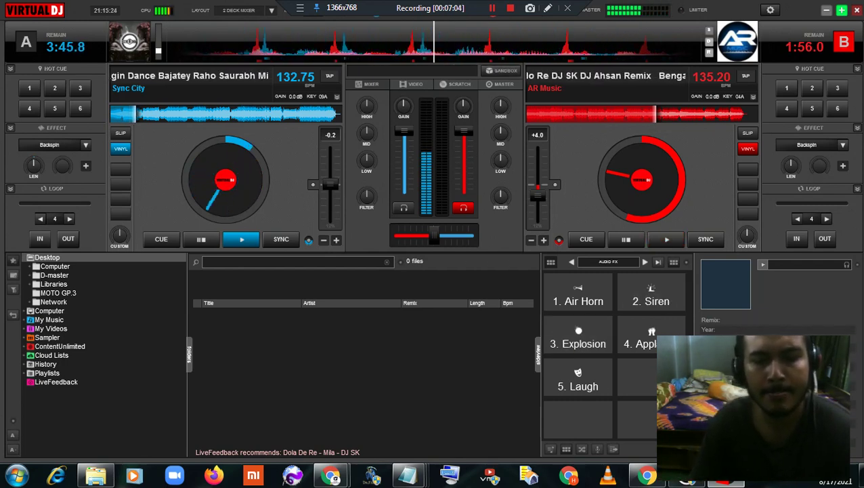
key(1)
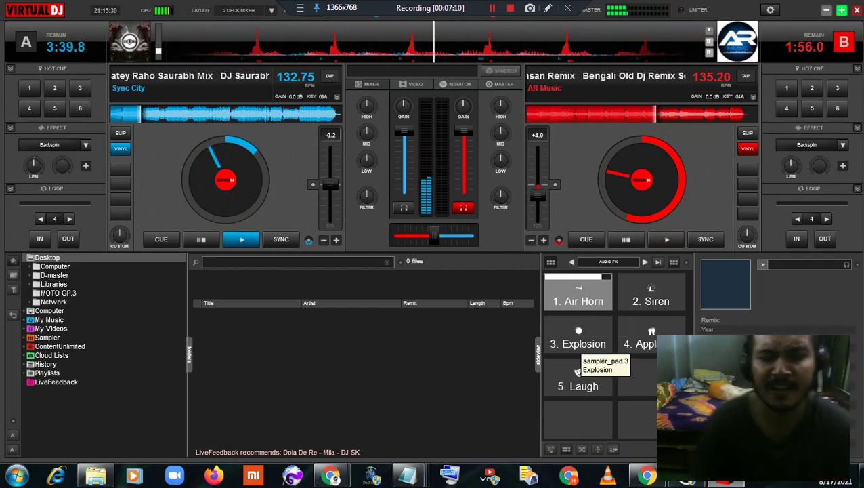
click(581, 342)
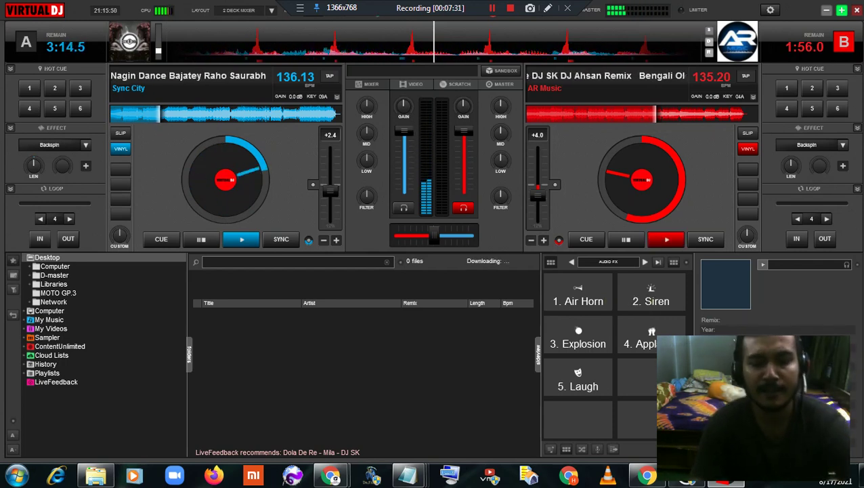
click(579, 335)
click(646, 303)
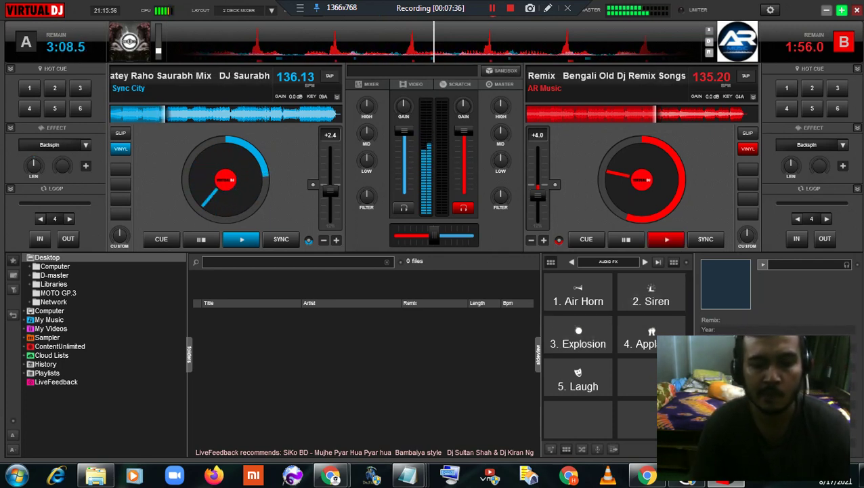
click(577, 335)
click(650, 292)
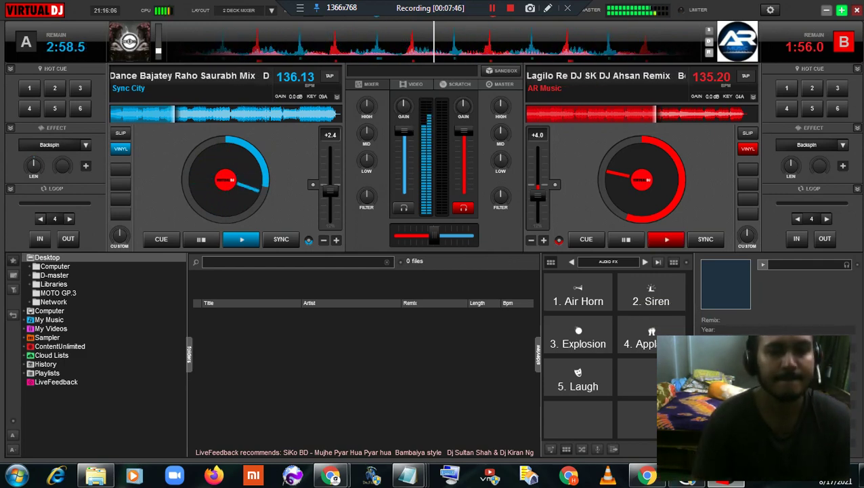
Look through the sei audio folder's titles around Heeriye Remix and Ghani Bawari for the next track.
mouse_move(331, 476)
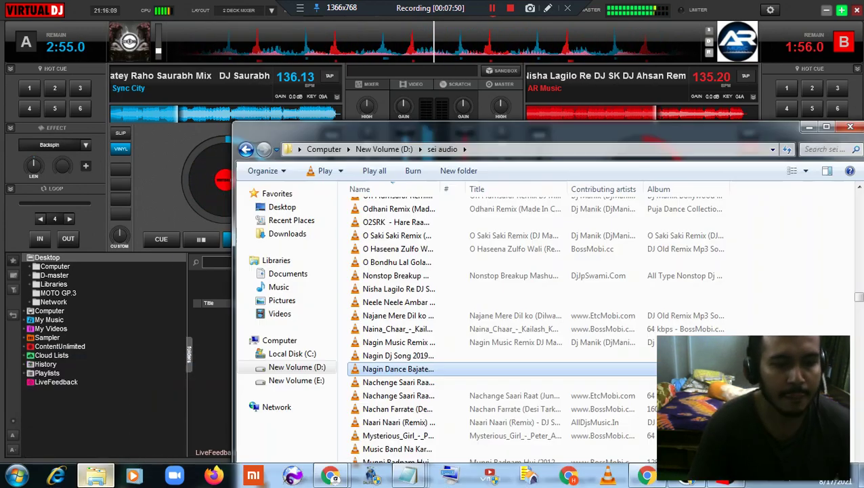
click(96, 476)
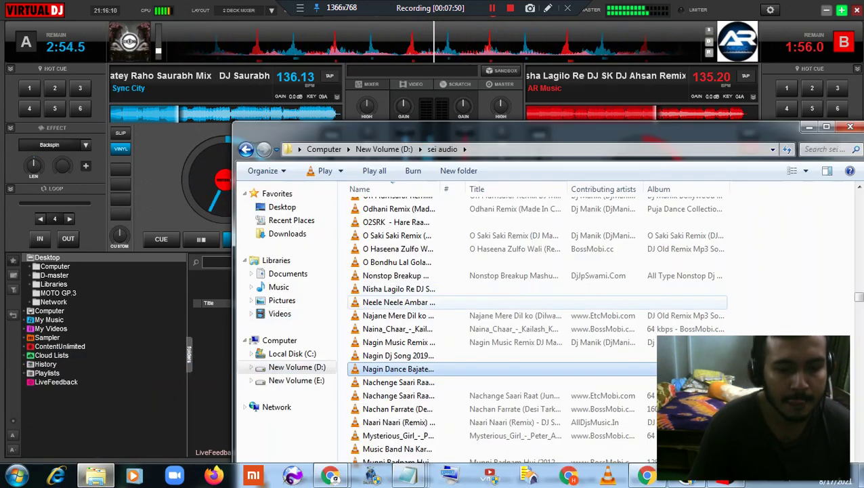
click(399, 302)
text(he)
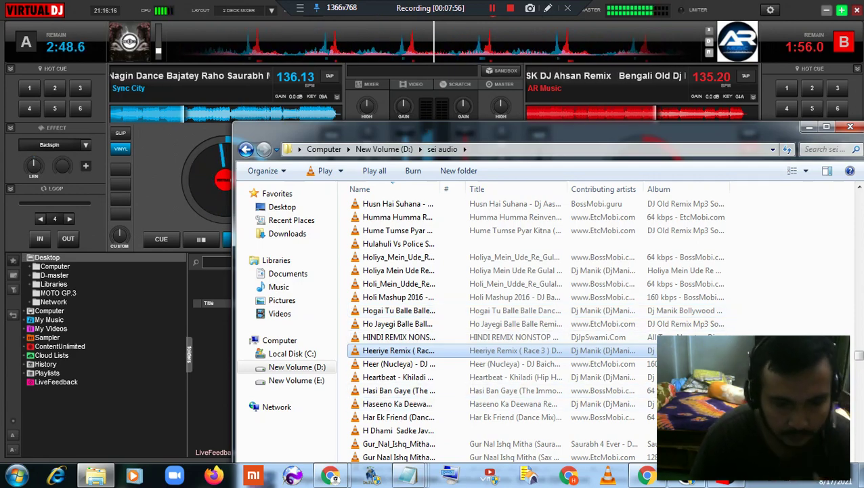
drag(475, 132, 343, 157)
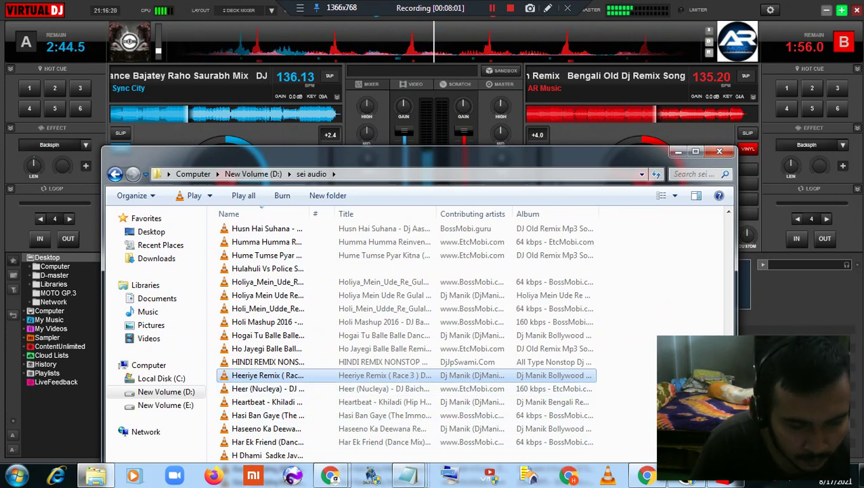
scroll(271, 364, down, 2)
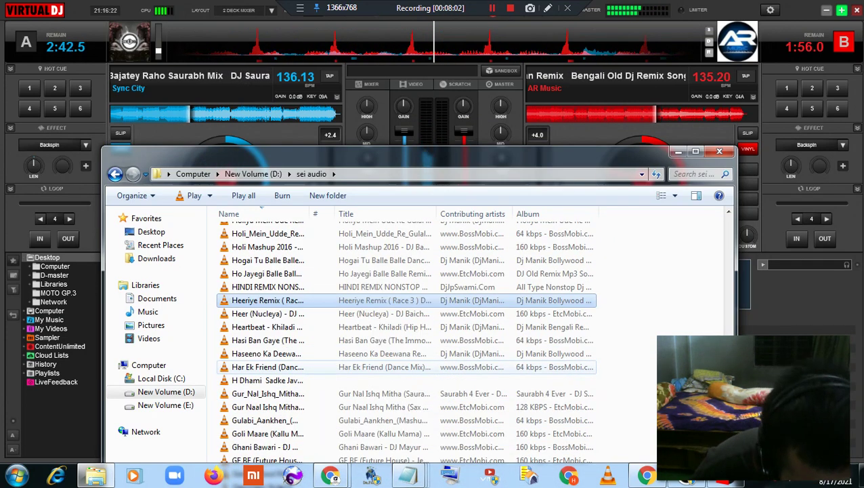
scroll(271, 366, down, 1)
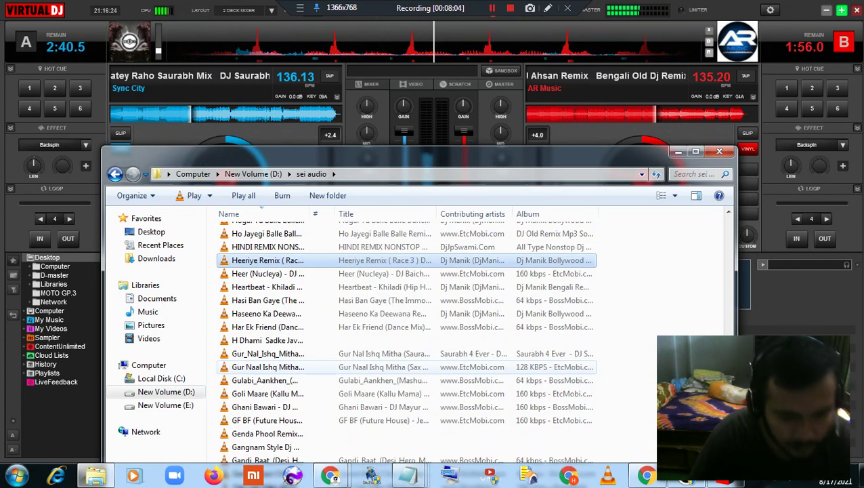
scroll(271, 373, down, 2)
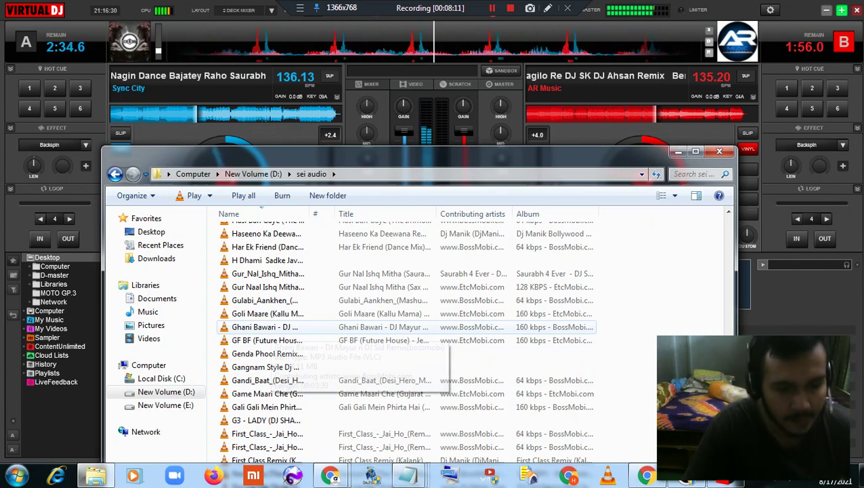
scroll(271, 328, up, 1)
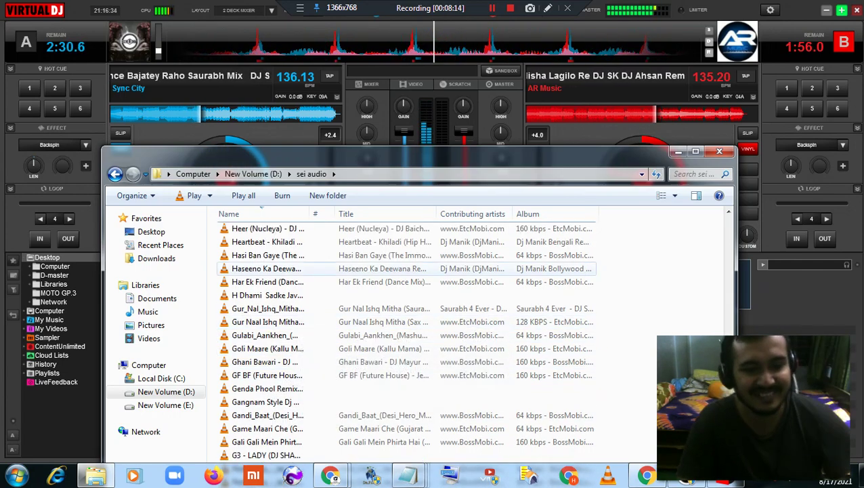
Find Koi roko na dewane ko in the sei audio folder and load it onto deck B.
drag(474, 268, 227, 206)
click(623, 310)
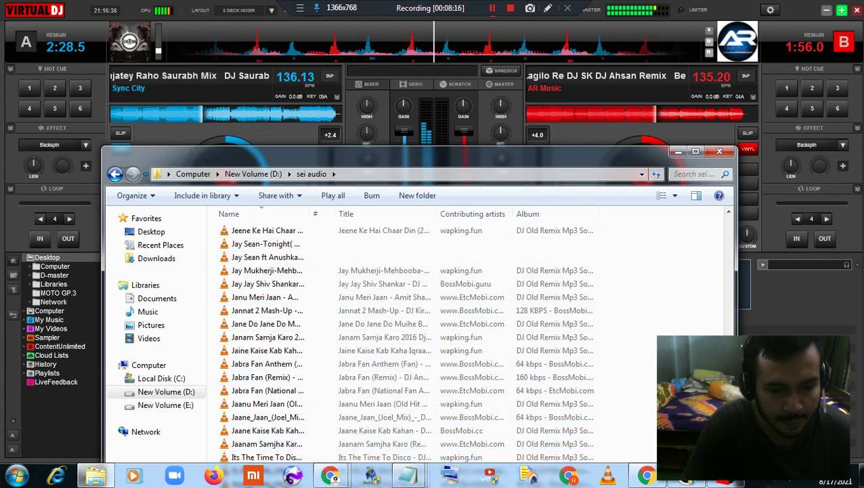
scroll(406, 348, up, 5)
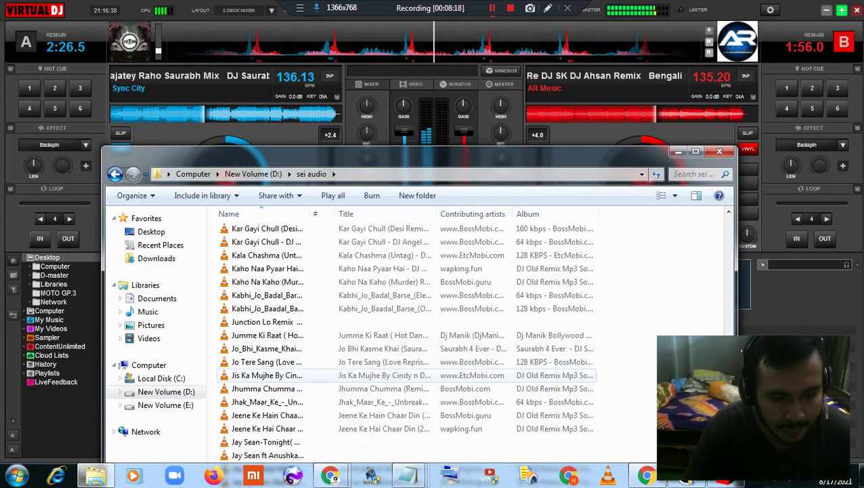
click(292, 334)
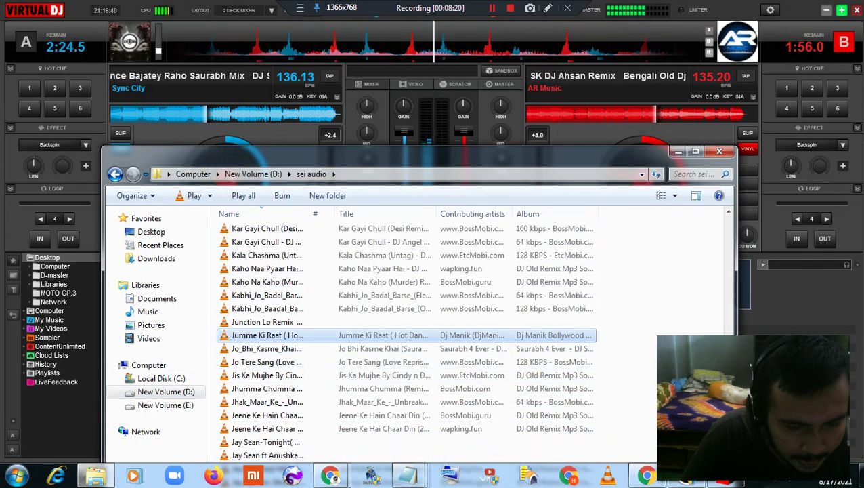
scroll(292, 334, up, 5)
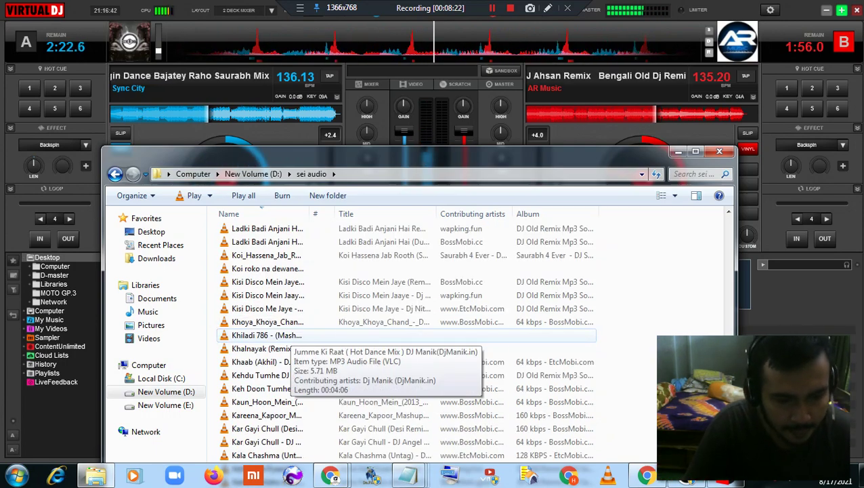
scroll(291, 342, up, 2)
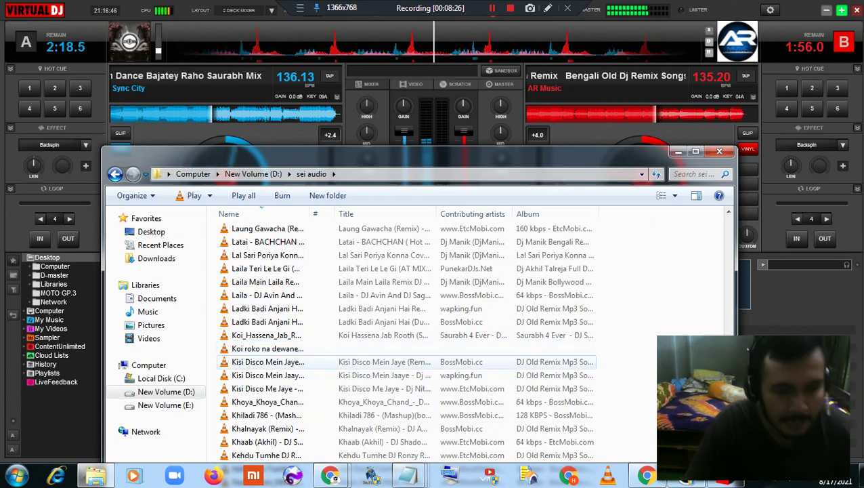
click(291, 348)
scroll(292, 342, down, 3)
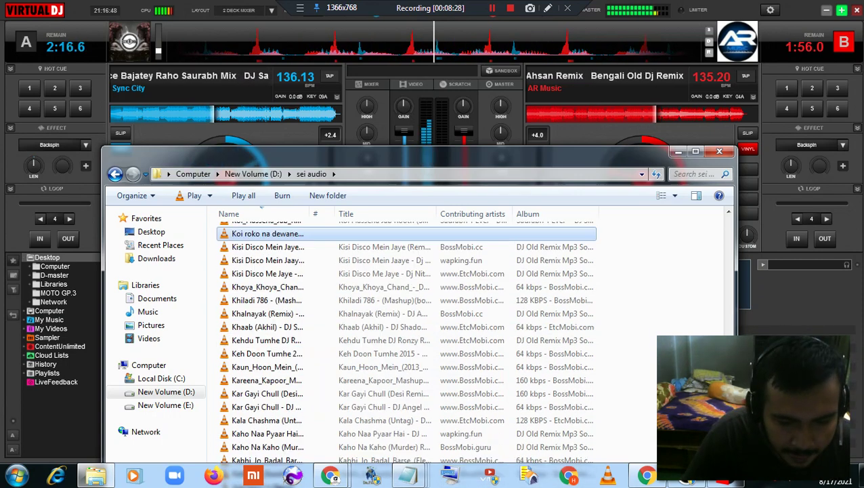
scroll(293, 325, up, 2)
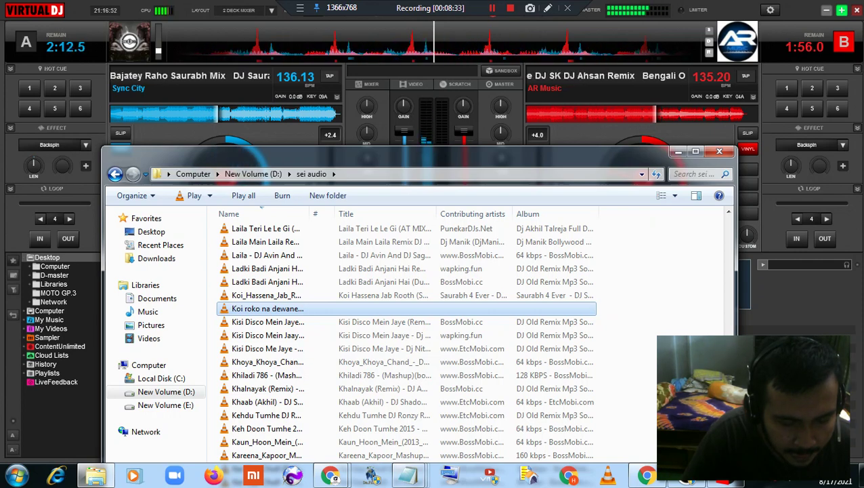
drag(267, 308, 525, 135)
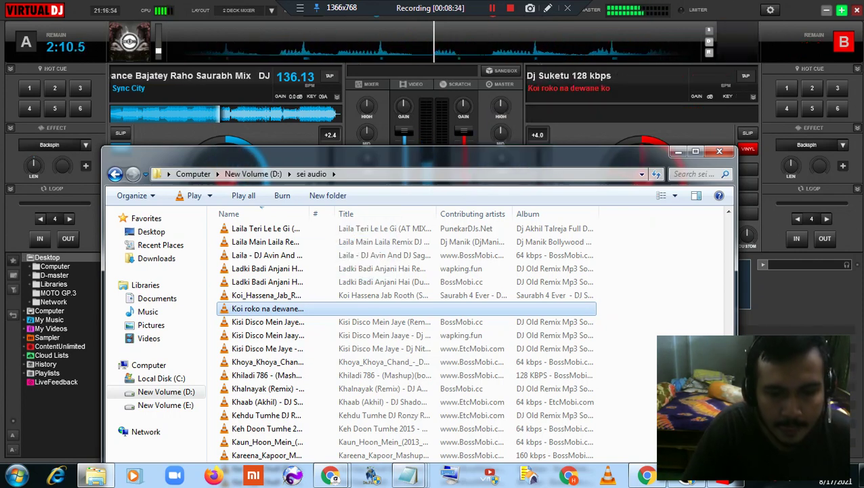
Load the Let The Music Play remix from the sei audio folder onto deck B and pause it near its start.
scroll(284, 359, up, 4)
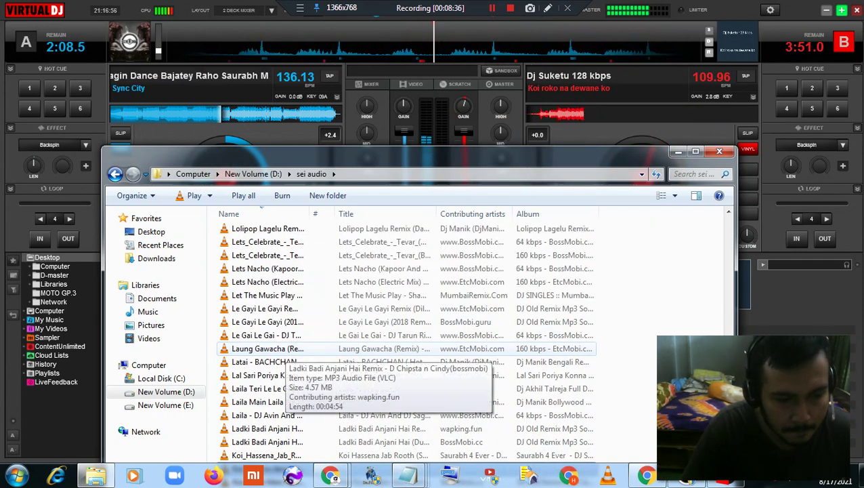
drag(284, 294, 549, 136)
click(678, 151)
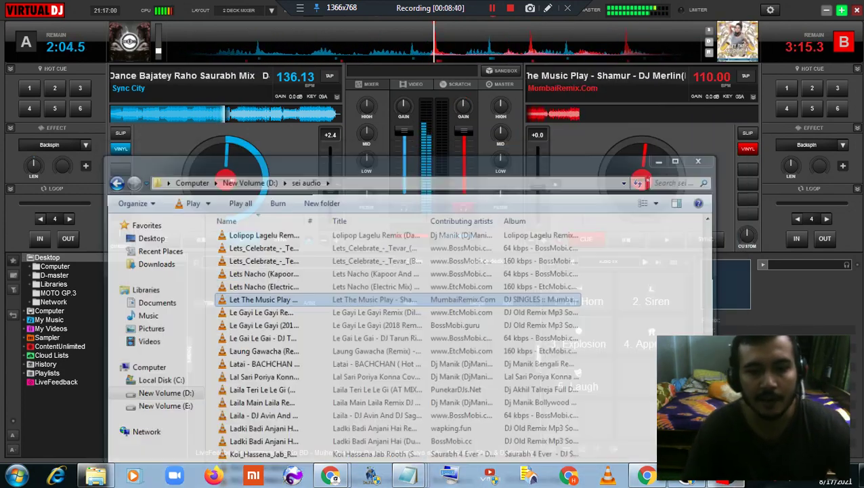
key(space)
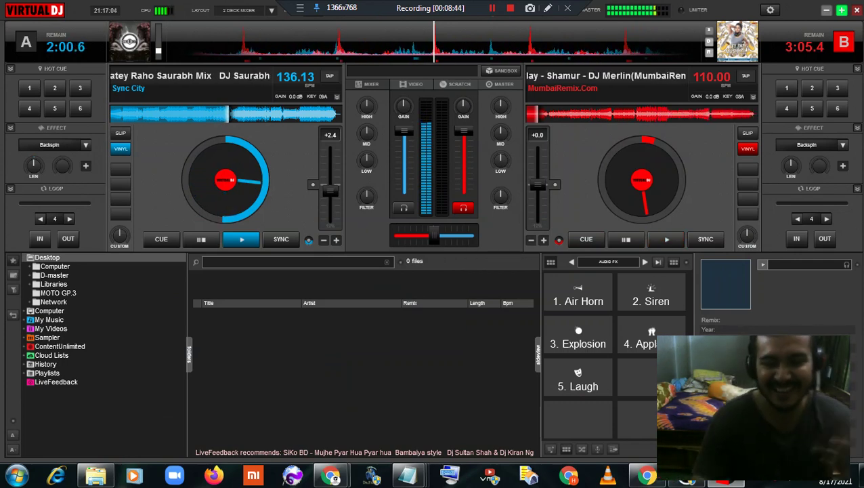
Fire the Explosion sample and repeated Siren samples over Nagin Dance on deck A.
key(3)
key(2)
key(2)
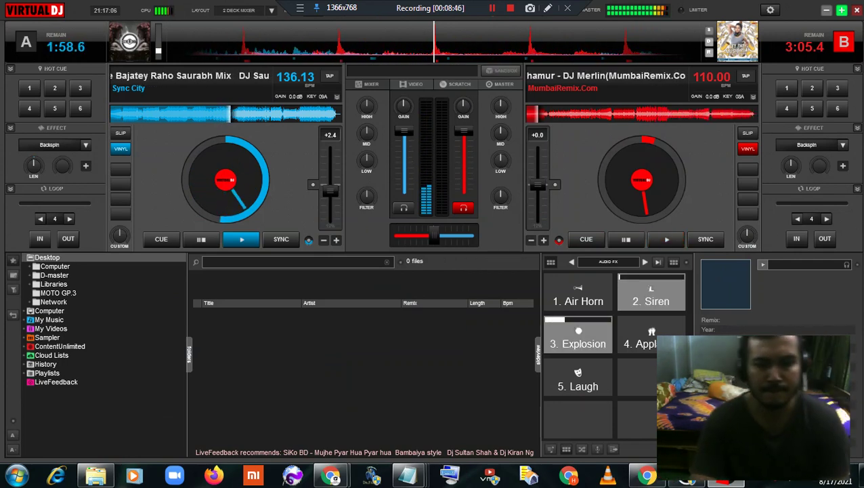
key(2)
key(2)
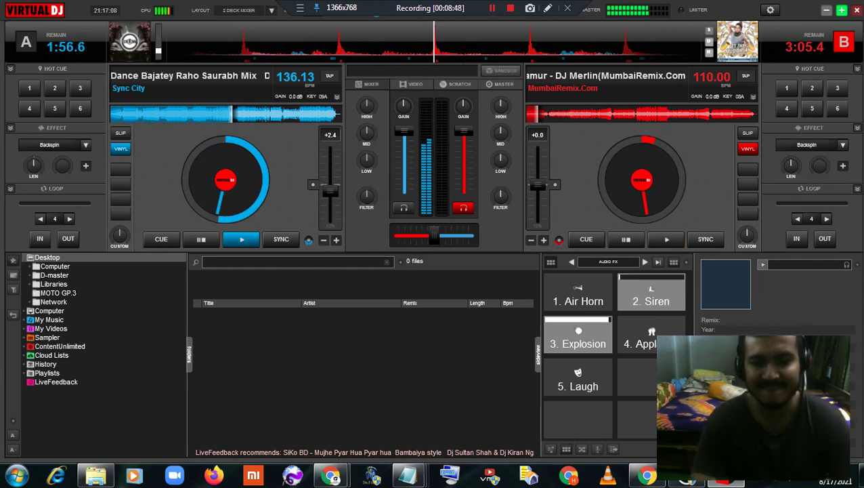
key(2)
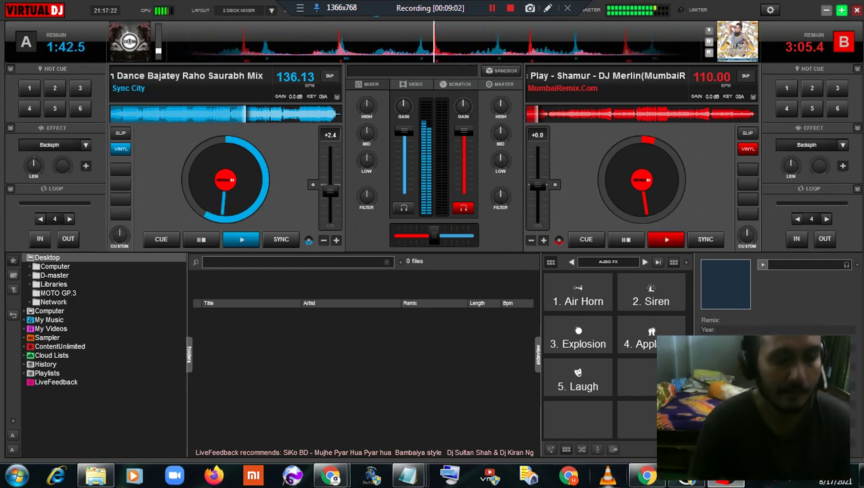
Transition from deck A to Let The Music Play on deck B with deck A's Backspin, and raise deck B's pitch to +3.8.
key(Left)
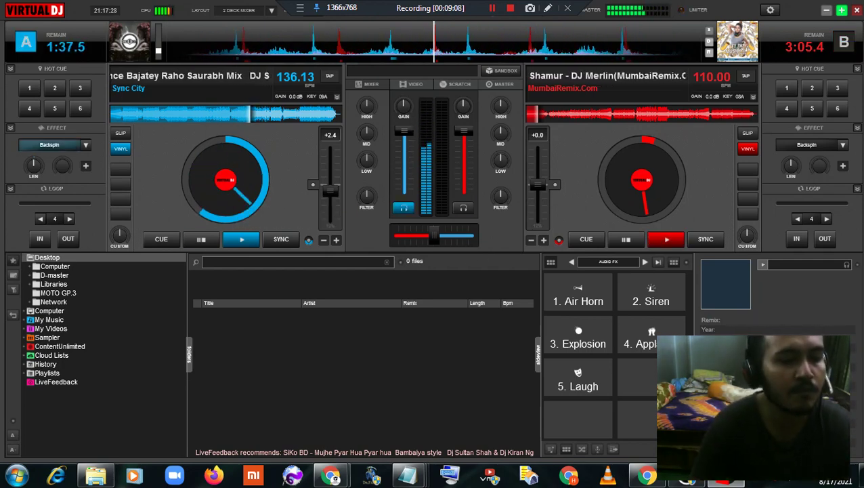
click(63, 145)
click(665, 239)
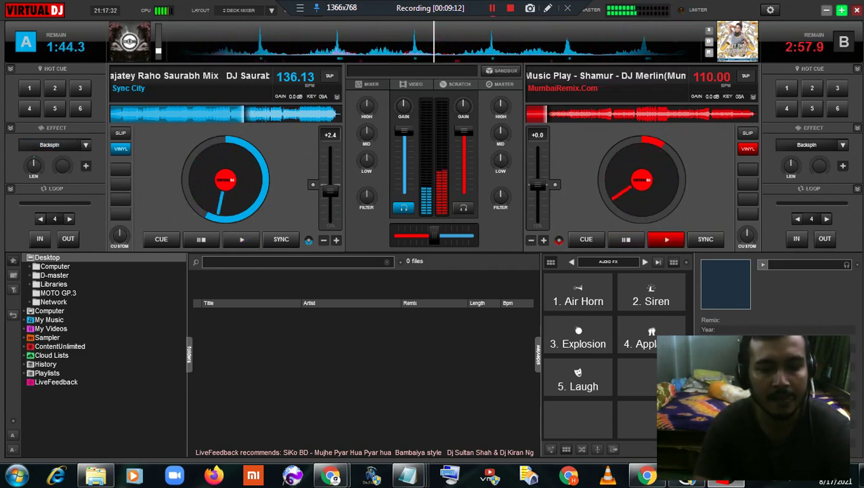
drag(538, 185, 538, 195)
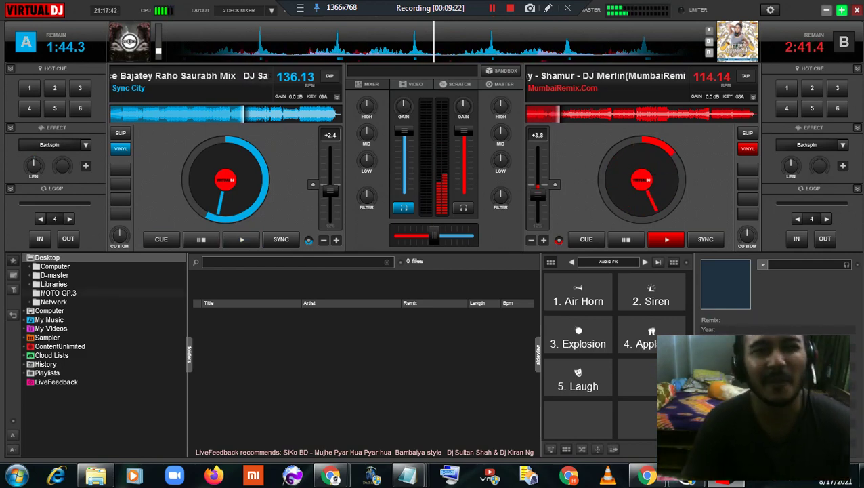
Load the y2mate.com Tor laiga re song from the sei audio folder onto deck A and minimize the folder window.
click(96, 475)
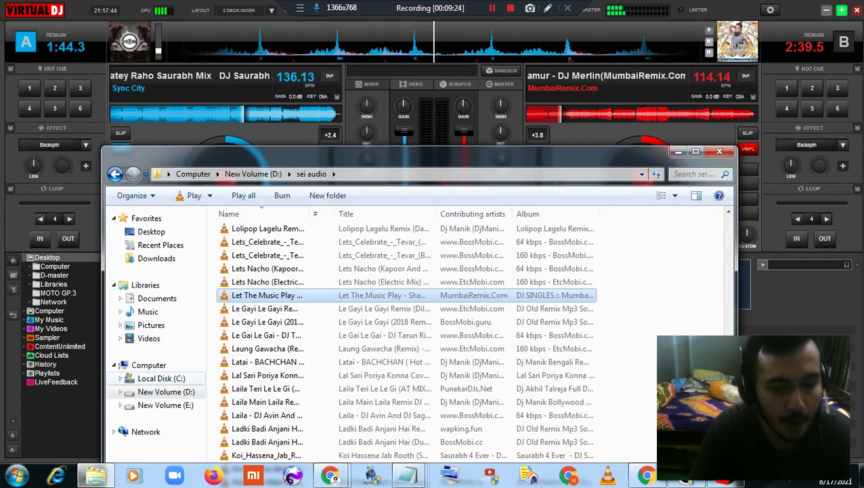
scroll(406, 338, up, 5)
scroll(271, 355, down, 5)
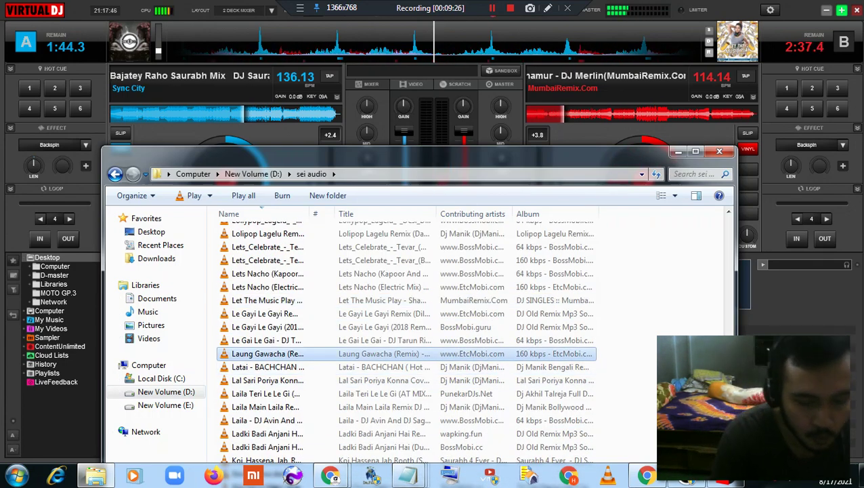
scroll(271, 358, up, 10)
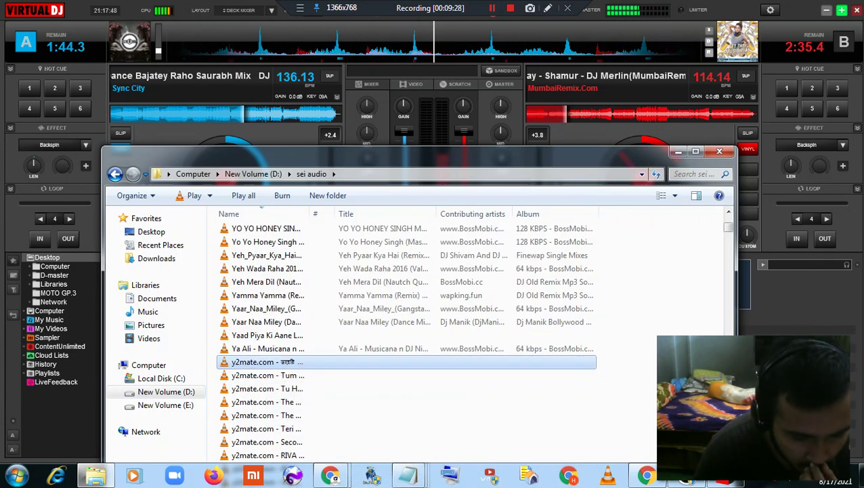
drag(268, 361, 224, 102)
click(678, 152)
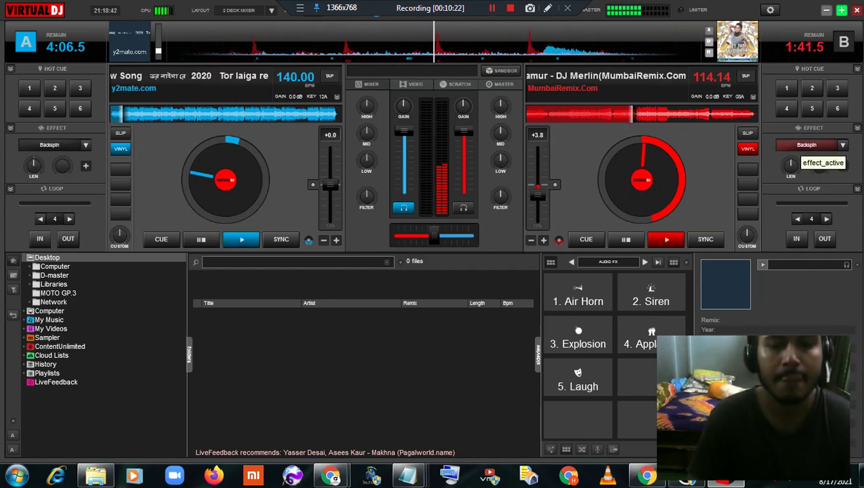
Transition from deck B to Tor laiga re on deck A with deck B's Backspin, and raise deck A's pitch to +3.1.
click(807, 144)
key(space)
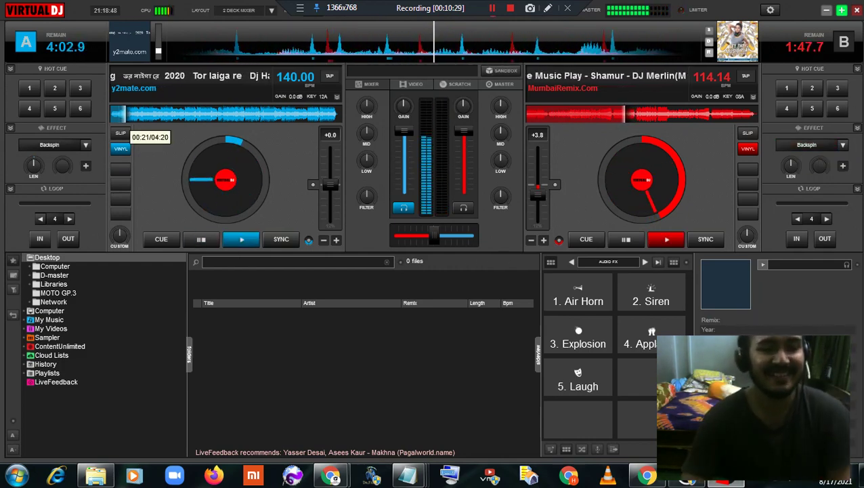
drag(330, 185, 330, 192)
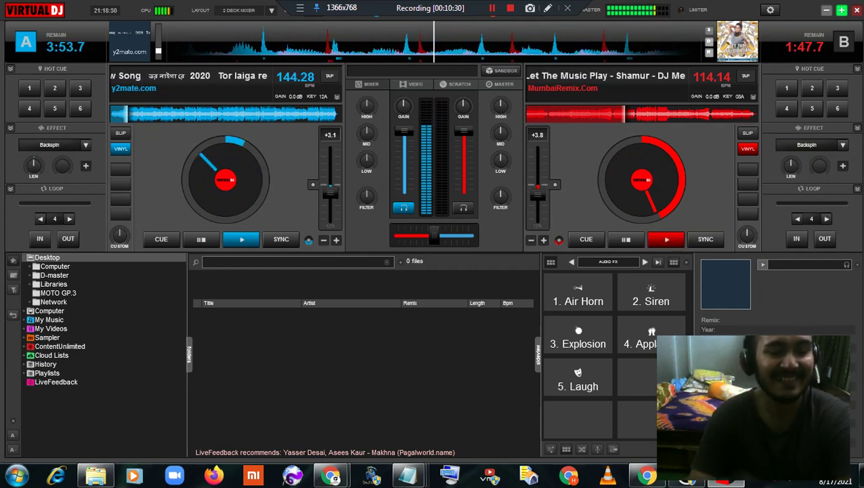
mouse_move(331, 196)
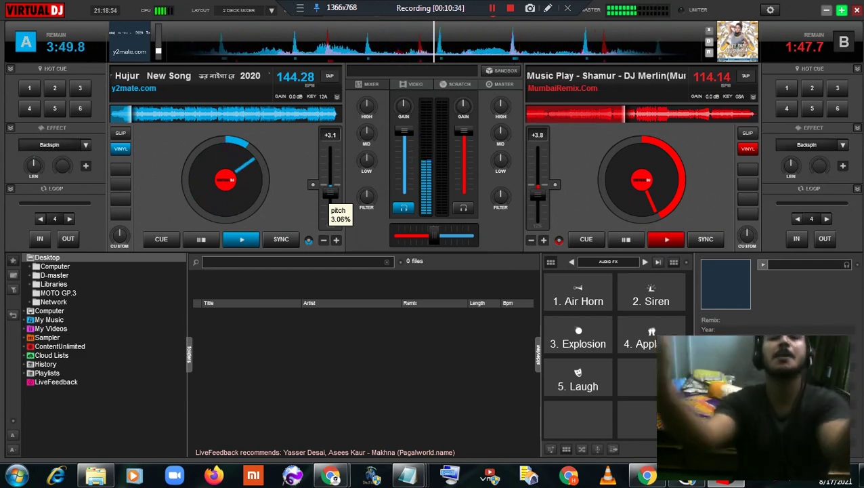
Fire the Explosion and Siren samples over Tor laiga re on deck A.
key(3)
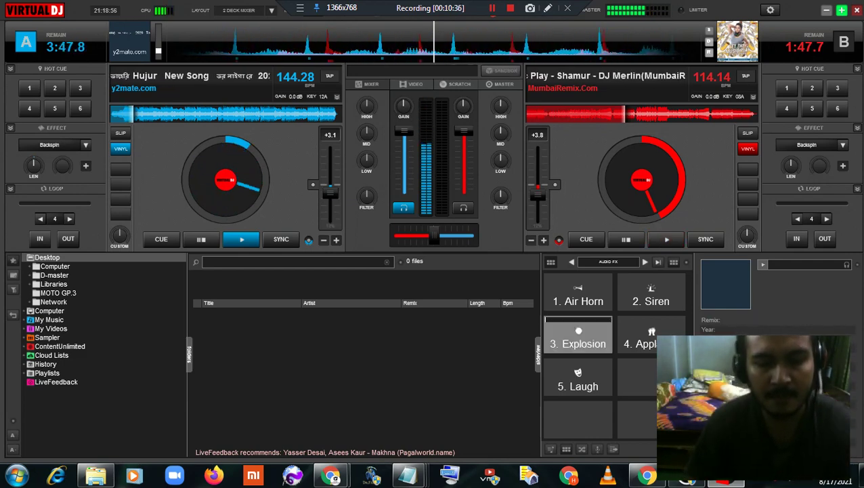
key(2)
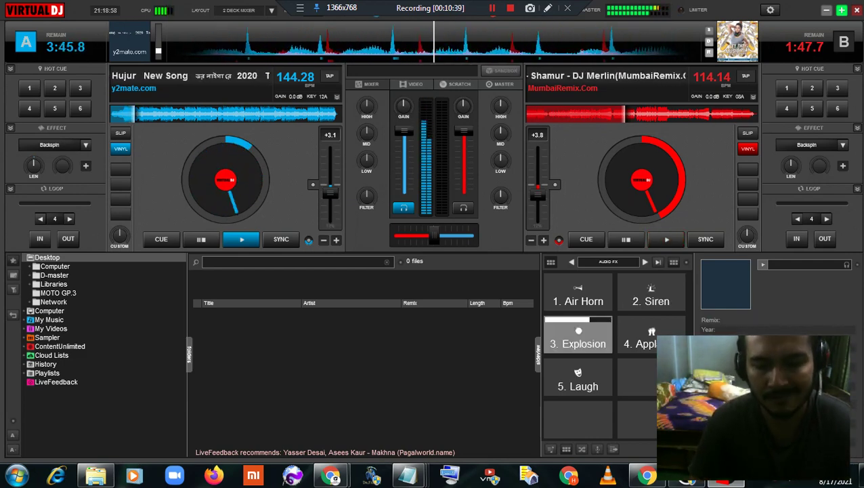
key(2)
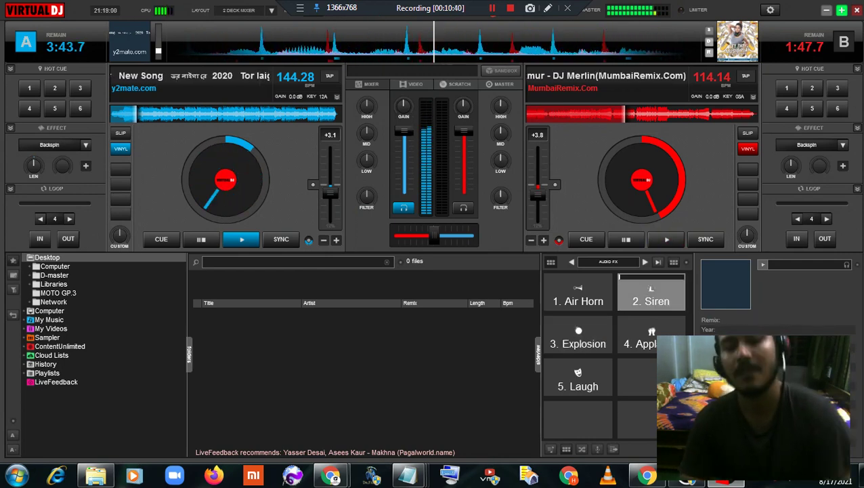
Fire the Air Horn sample twice over Tor laiga re on deck A, followed by the Explosion and Siren samples.
click(579, 292)
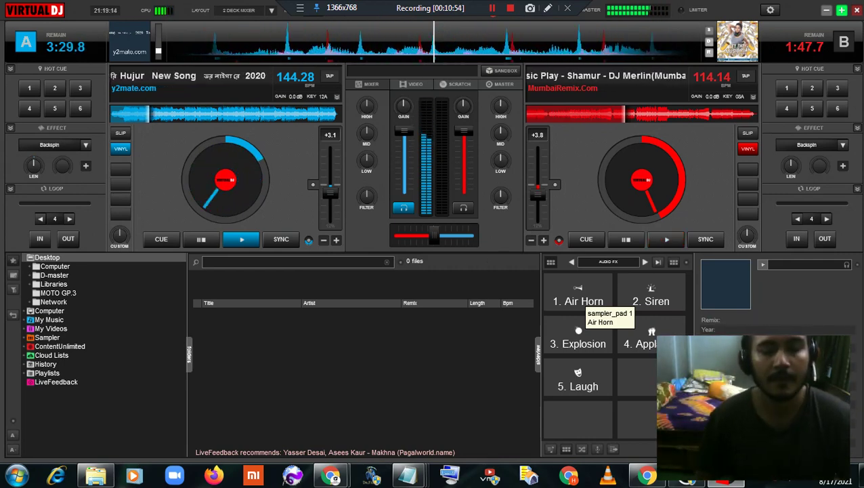
key(space)
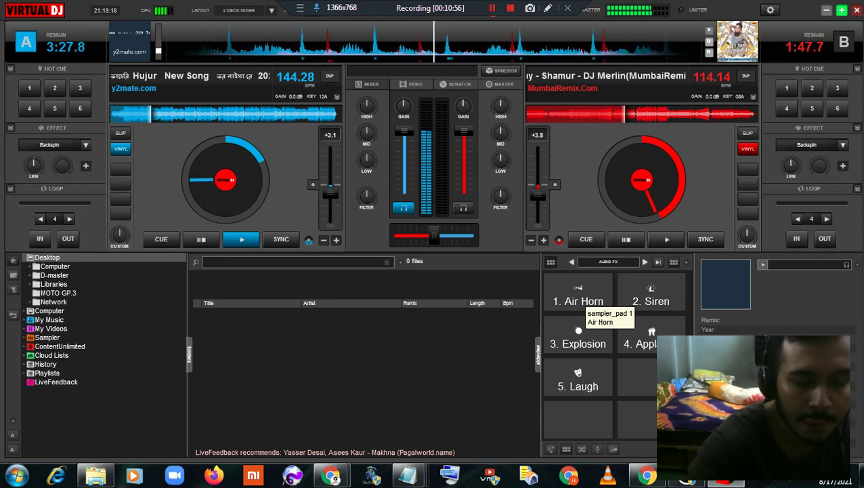
click(583, 295)
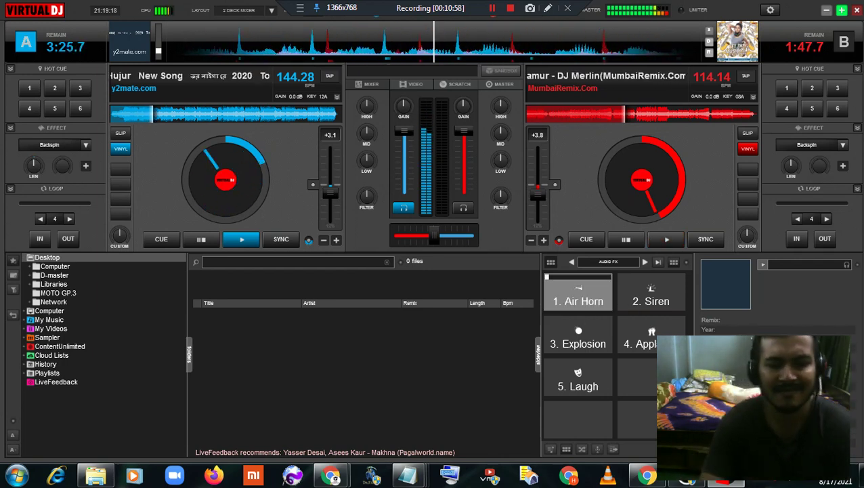
click(577, 334)
click(650, 292)
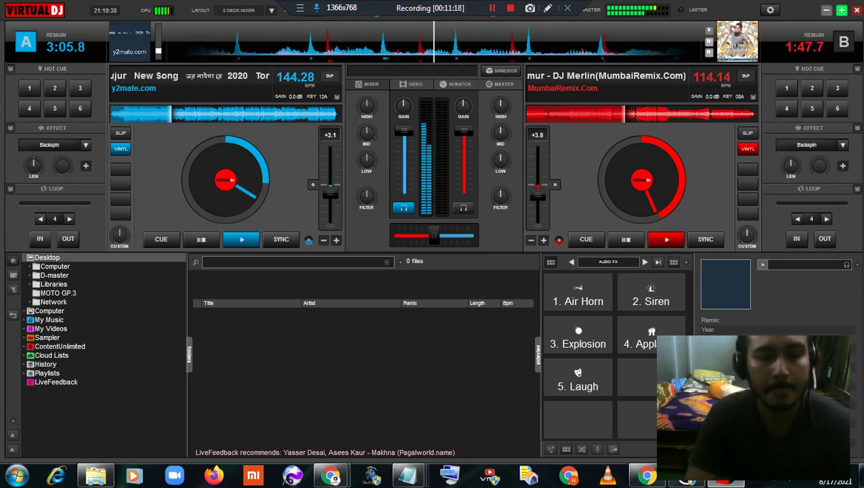
Fire the Siren sample repeatedly over deck A's track, with one Explosion sample in between.
key(5)
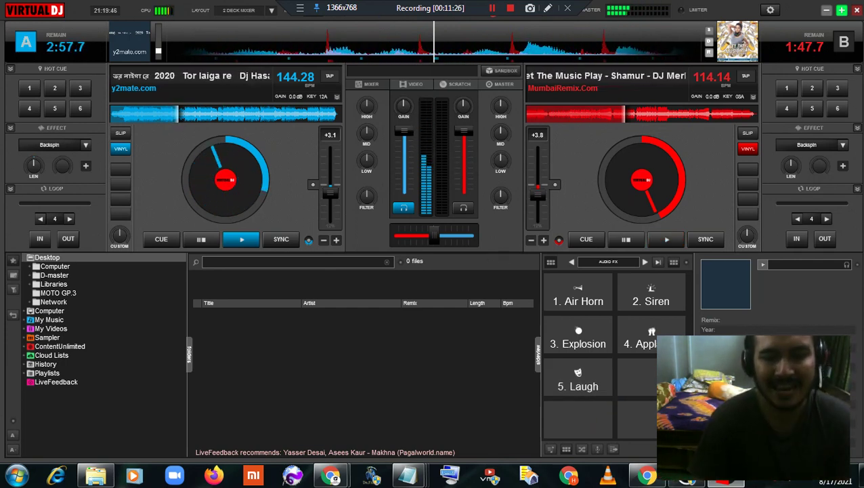
click(651, 292)
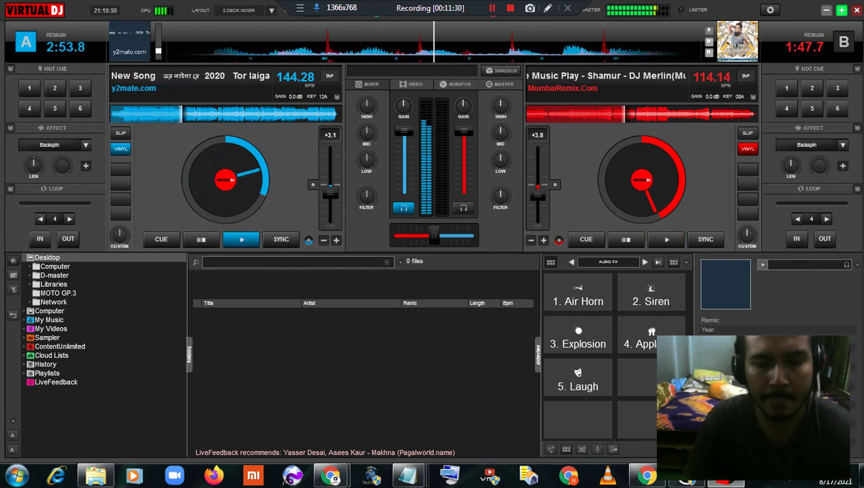
click(579, 336)
click(651, 295)
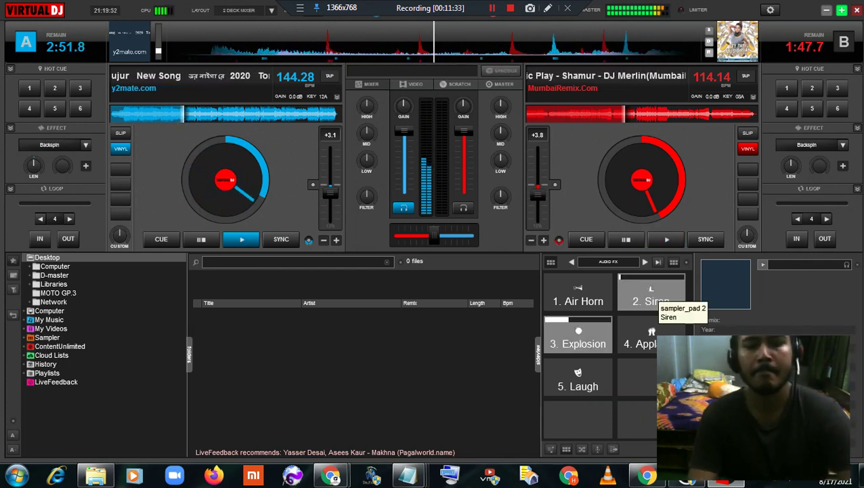
click(651, 293)
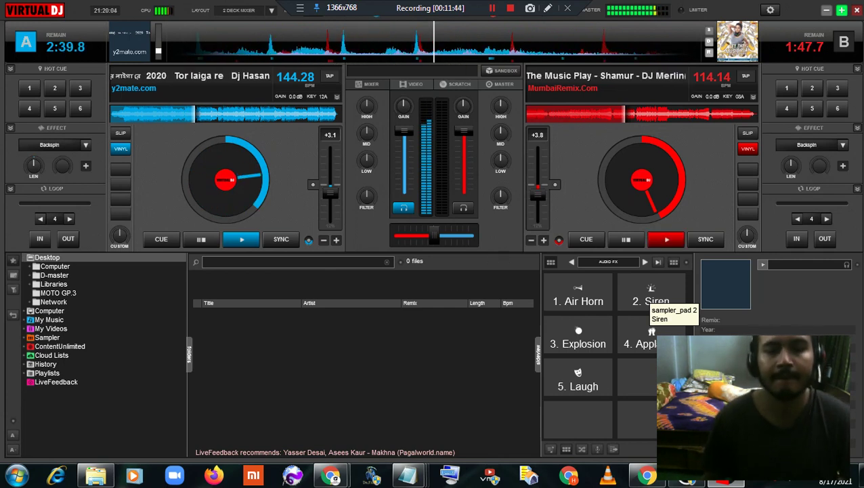
Fire the Explosion sample and a series of Siren samples over deck A, and trigger deck A's Backspin effect.
key(space)
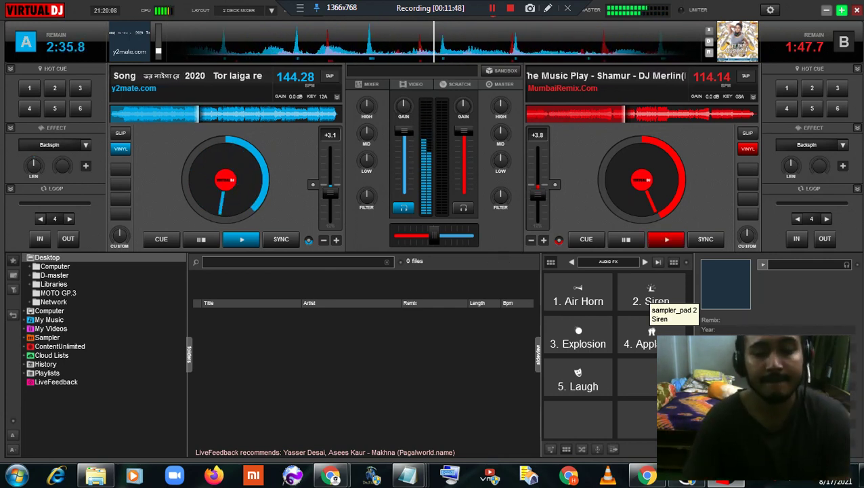
key(3)
key(2)
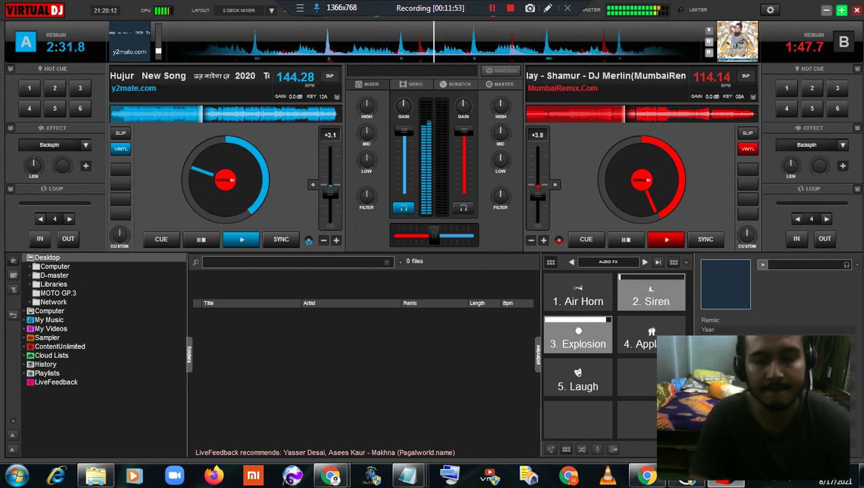
key(2)
key(2)
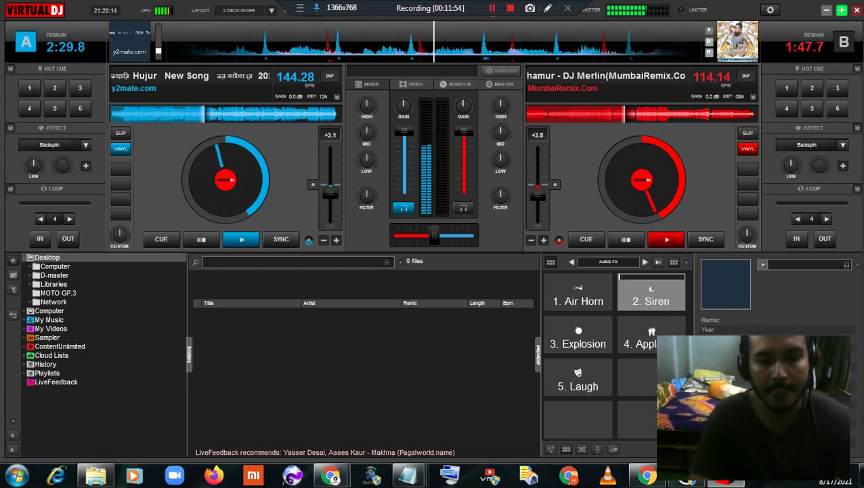
click(639, 296)
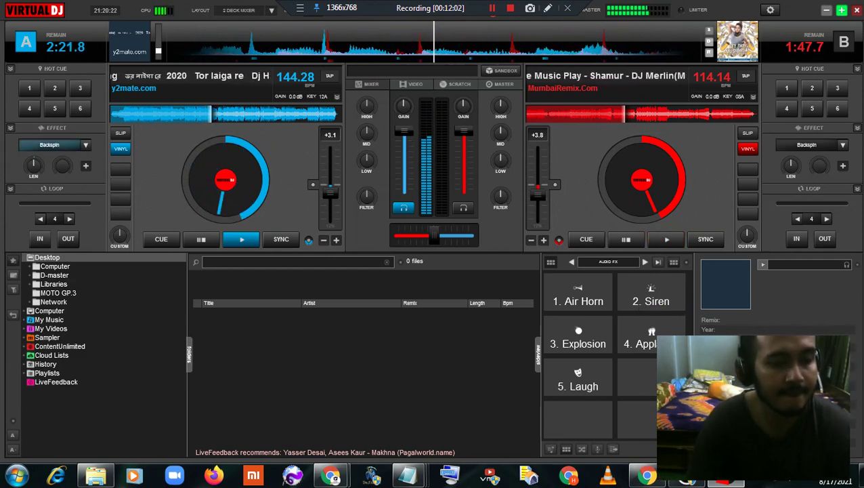
click(50, 144)
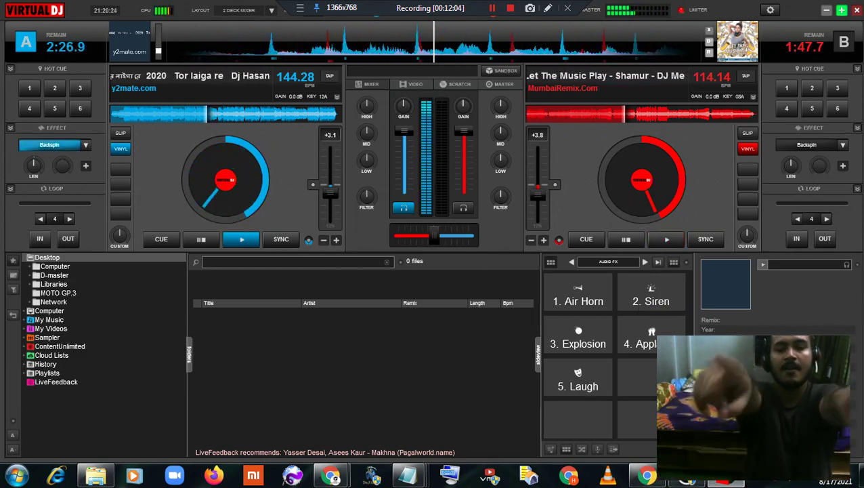